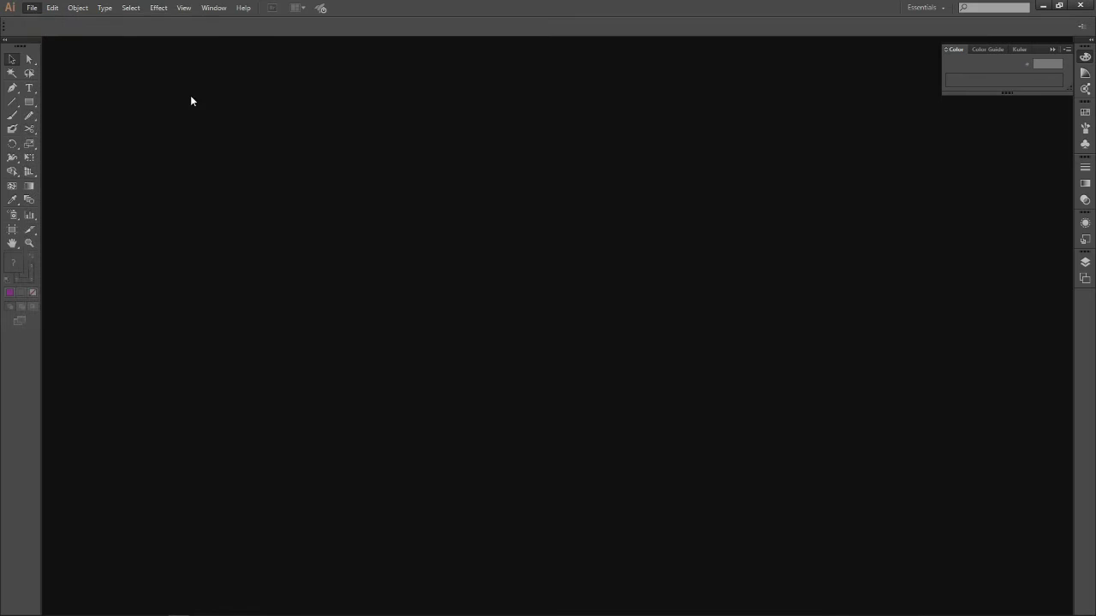
Create a new blank document and zoom in slightly on its empty artboard.
left_click(770, 539)
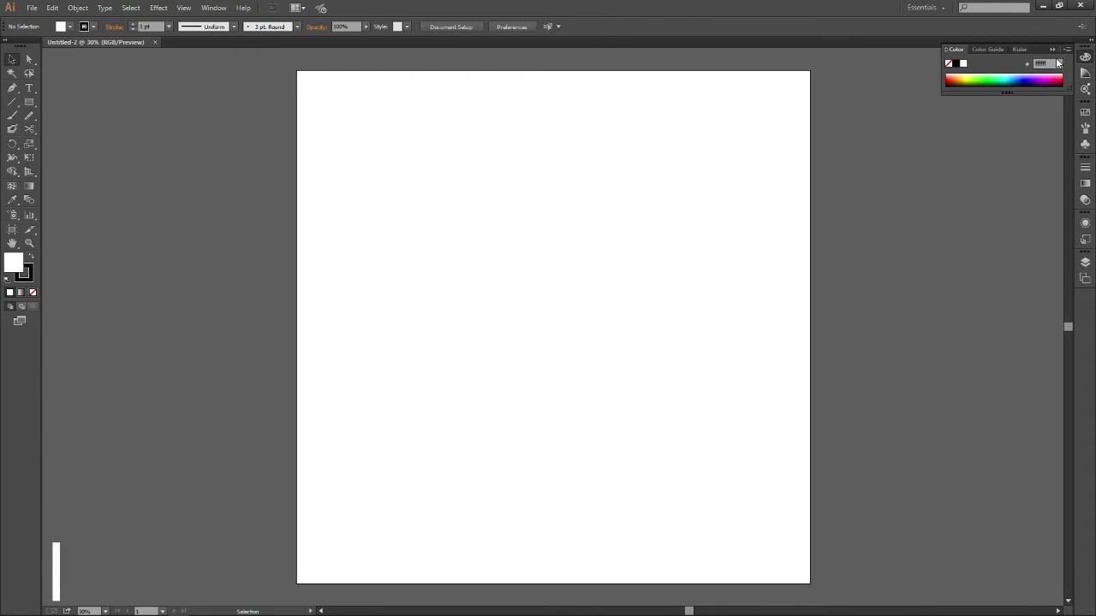
key("ctrl+plus")
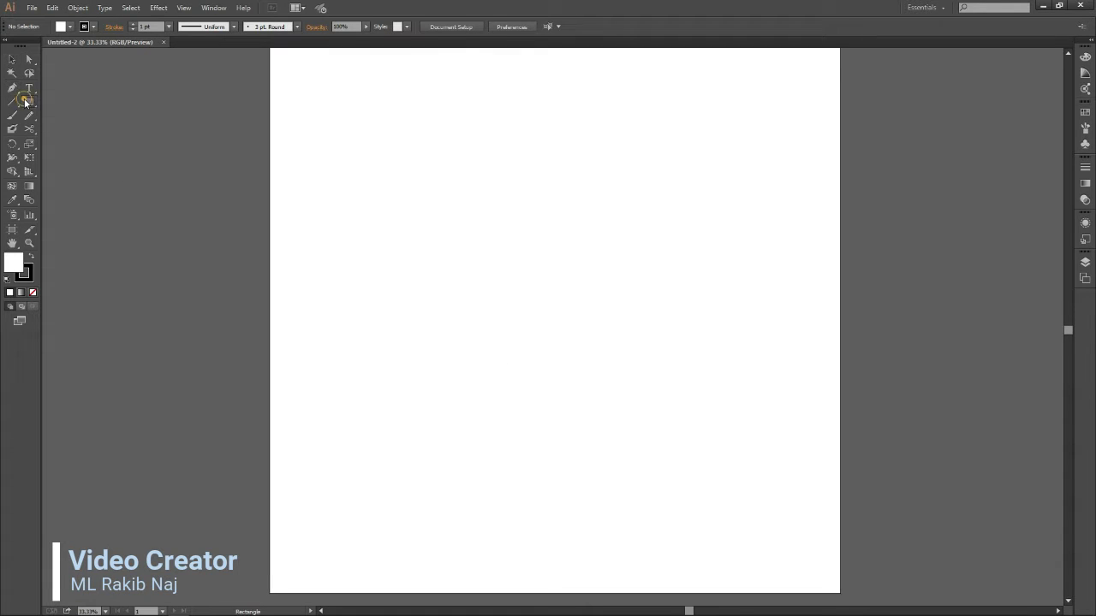
Set fill to None and stroke to 6 pt, then draw a tall rectangle at the artboard centre.
left_click(68, 27)
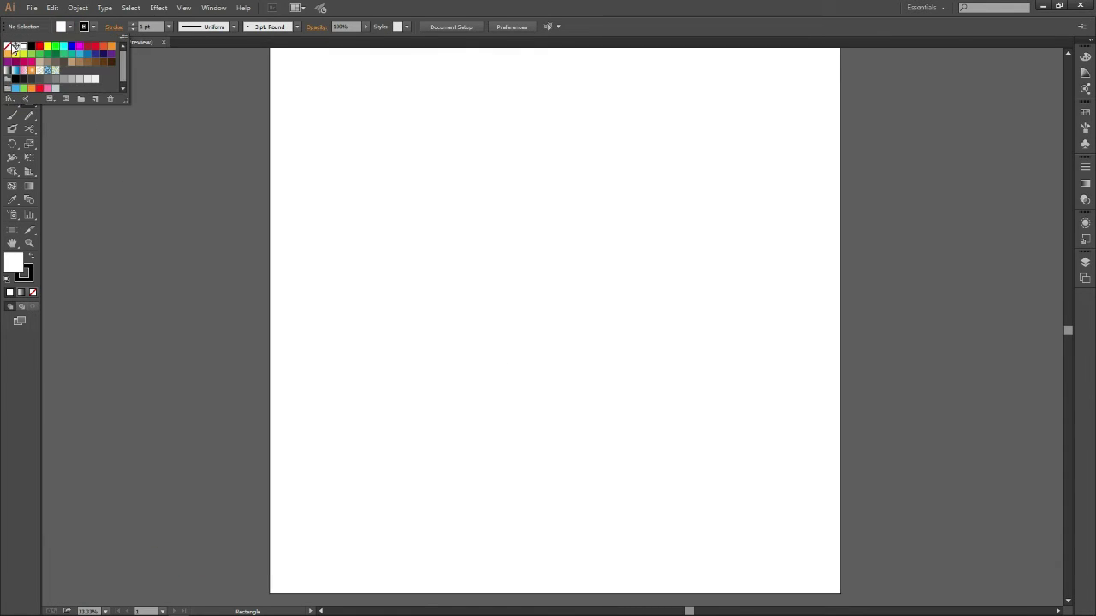
left_click(8, 46)
left_click(131, 26)
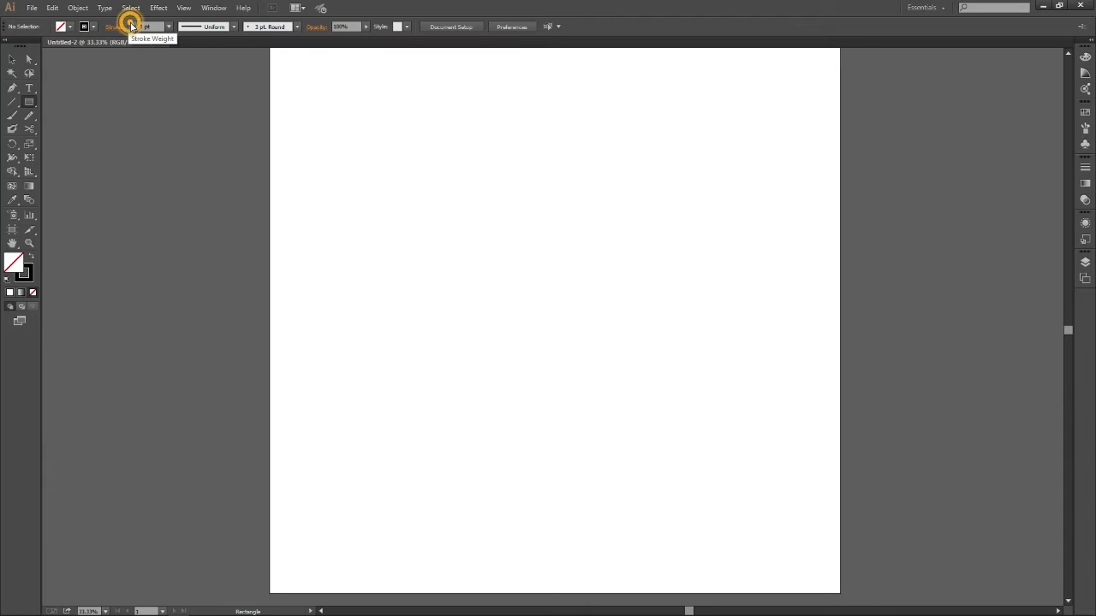
left_click(131, 27)
left_click(131, 26)
left_click(131, 27)
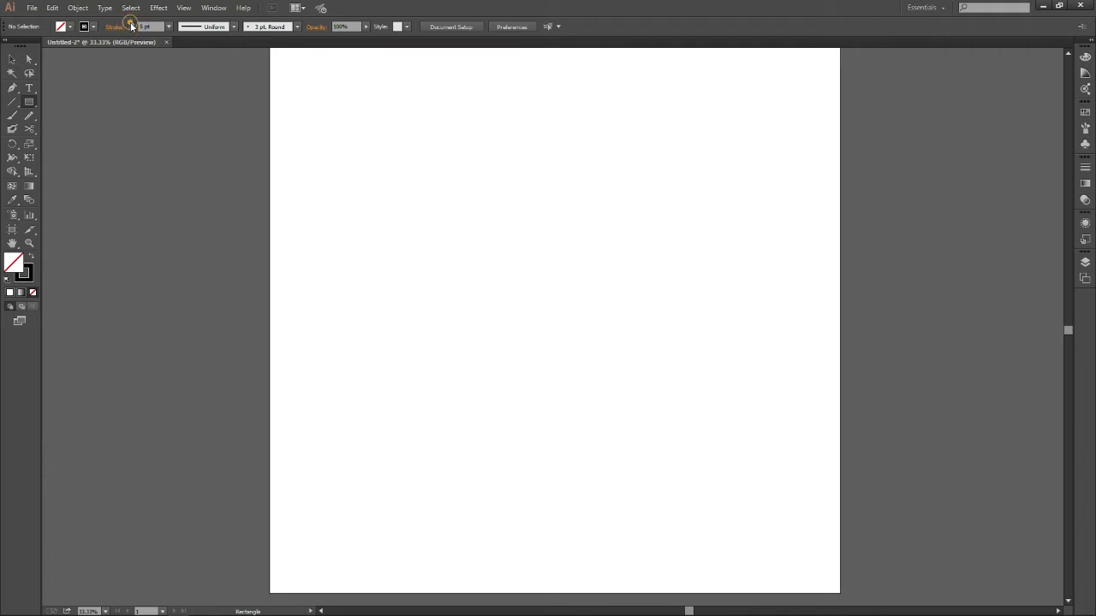
left_click(131, 26)
left_click(131, 27)
left_click(131, 26)
left_click(130, 26)
left_click(131, 26)
mouse_move(523, 265)
left_mouse_down()
mouse_move(569, 314)
mouse_move(589, 368)
left_mouse_up()
Raise the rectangle's stroke weight to 50 pt and reselect it with the Selection tool.
left_click(542, 66)
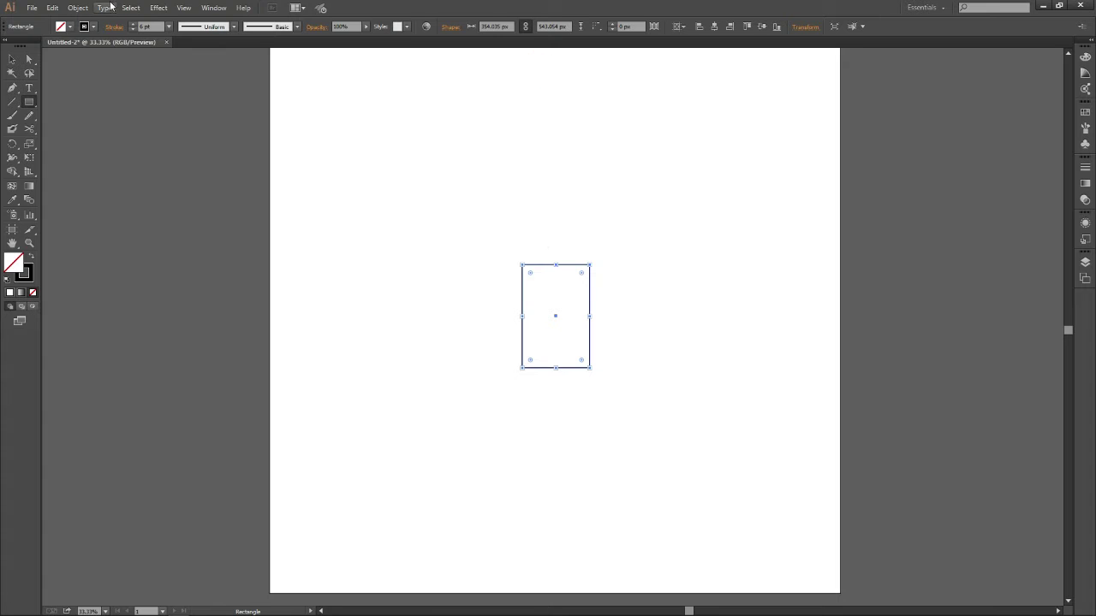
left_click(132, 25)
left_click(132, 25)
left_click(132, 25)
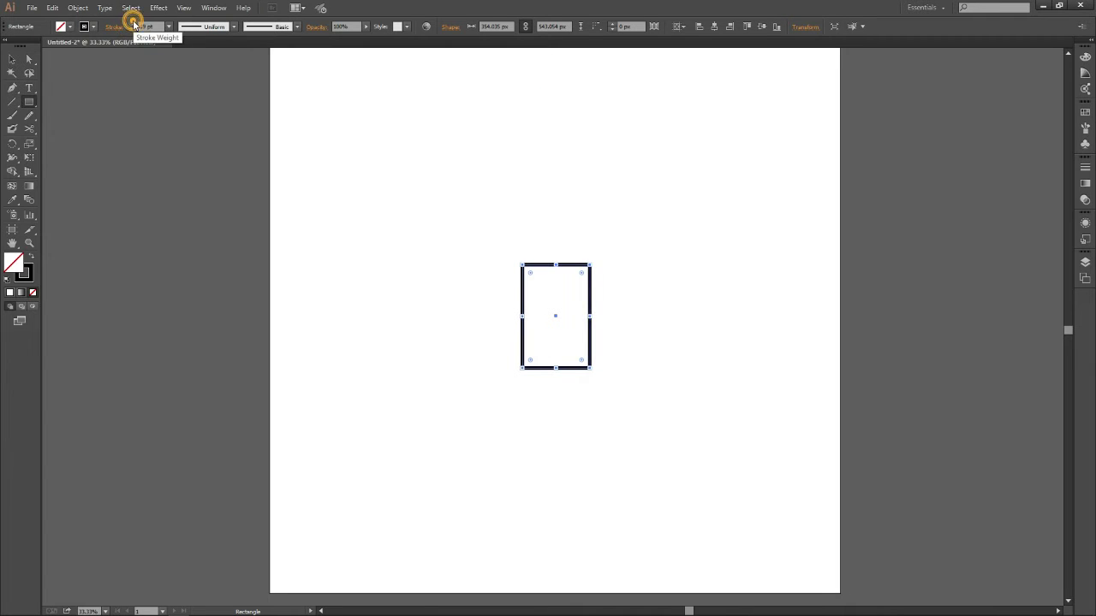
left_click(132, 25)
left_click(132, 25)
left_click(132, 25)
left_click(132, 25)
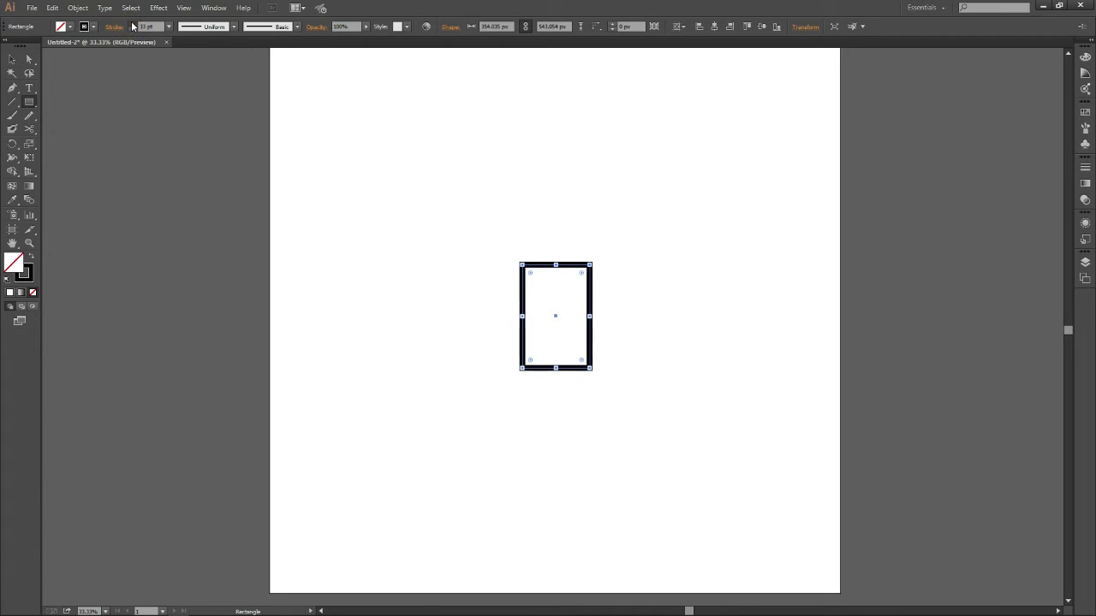
left_click(131, 25)
left_click(132, 25)
left_click(132, 25)
key("v")
left_click(592, 409)
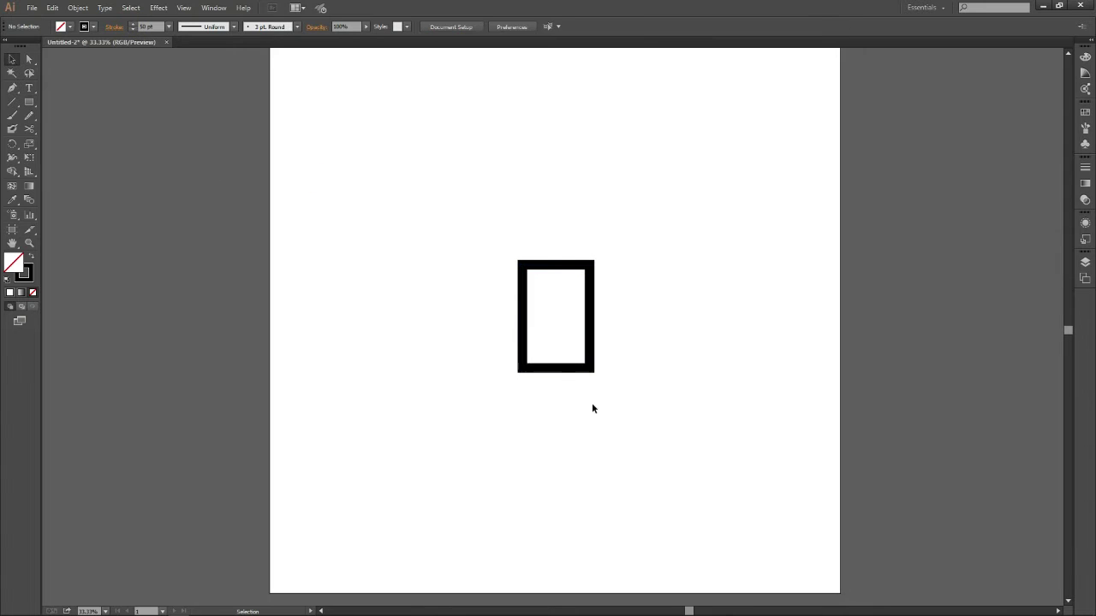
left_click(575, 368)
Scale the rectangle copy to about 510 × 380 px and move it over the lower half.
key("a")
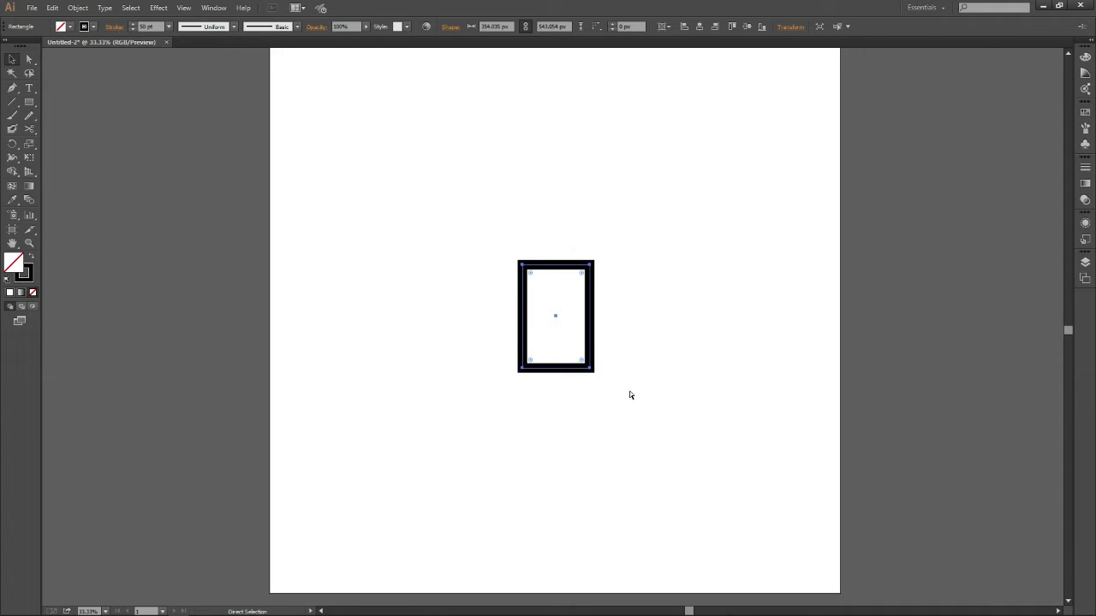
key("v")
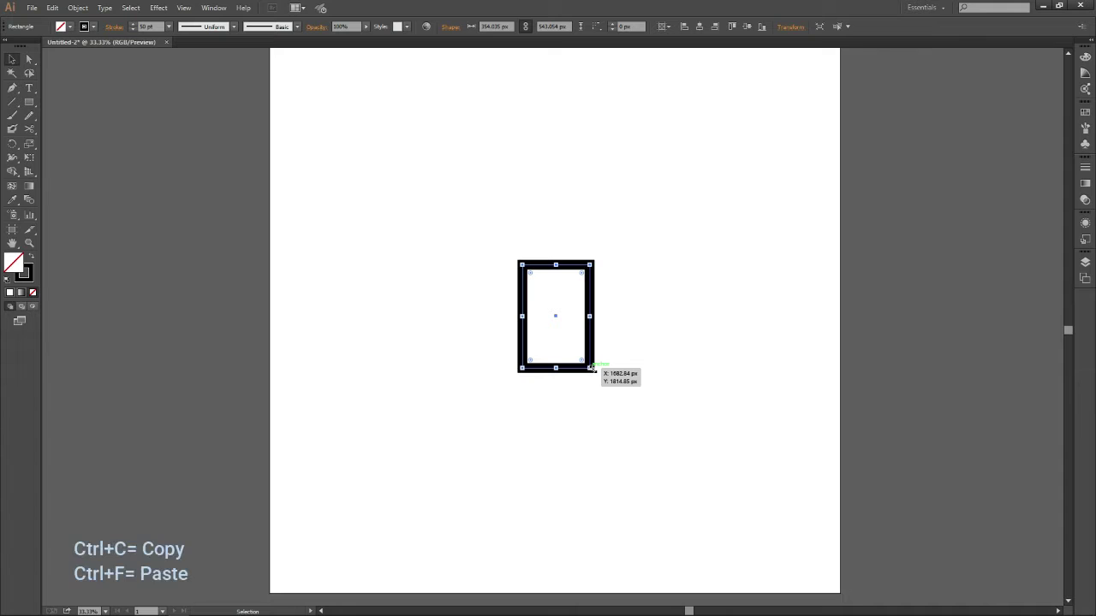
mouse_move(591, 368)
left_mouse_down()
mouse_move(621, 392)
mouse_move(556, 314)
left_mouse_up()
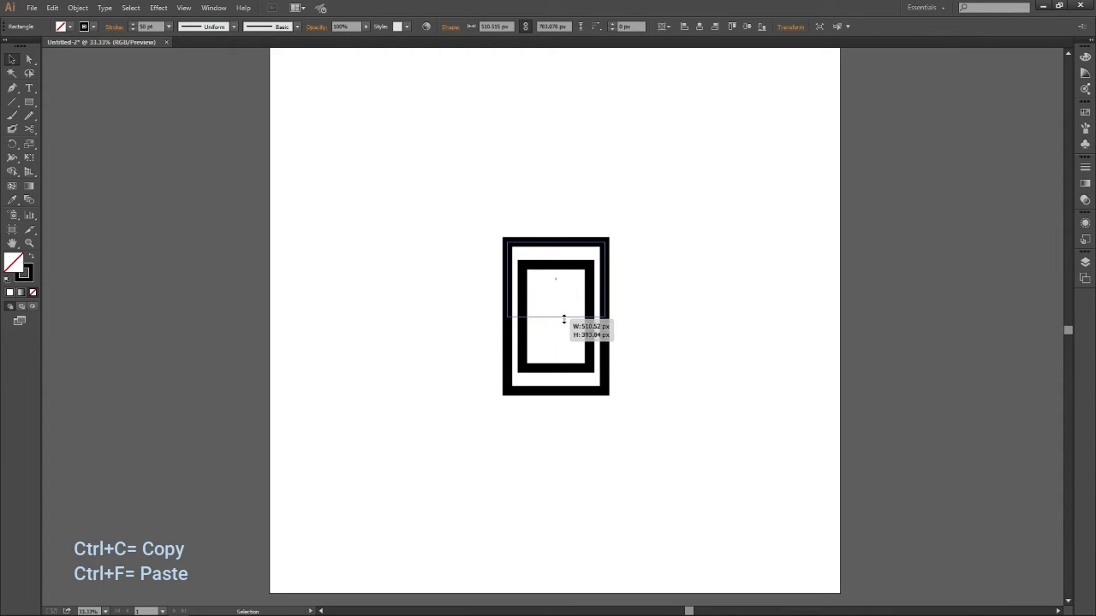
left_click_drag(557, 248, 567, 326)
left_click_drag(470, 220, 639, 452)
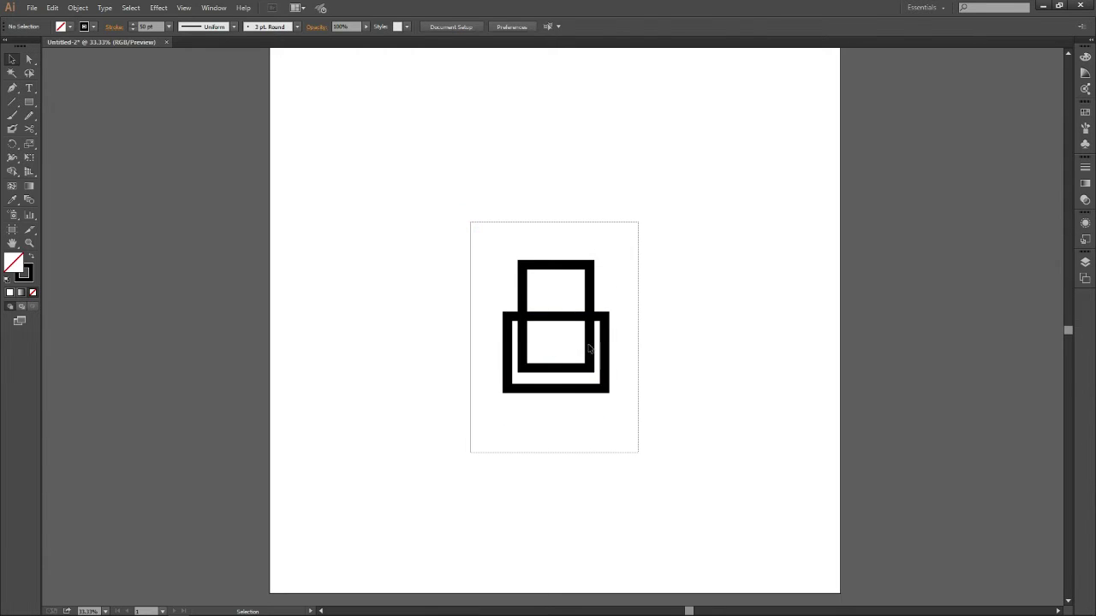
Select only the wide rectangle and nudge it up two steps.
left_click(592, 297)
left_click(565, 402)
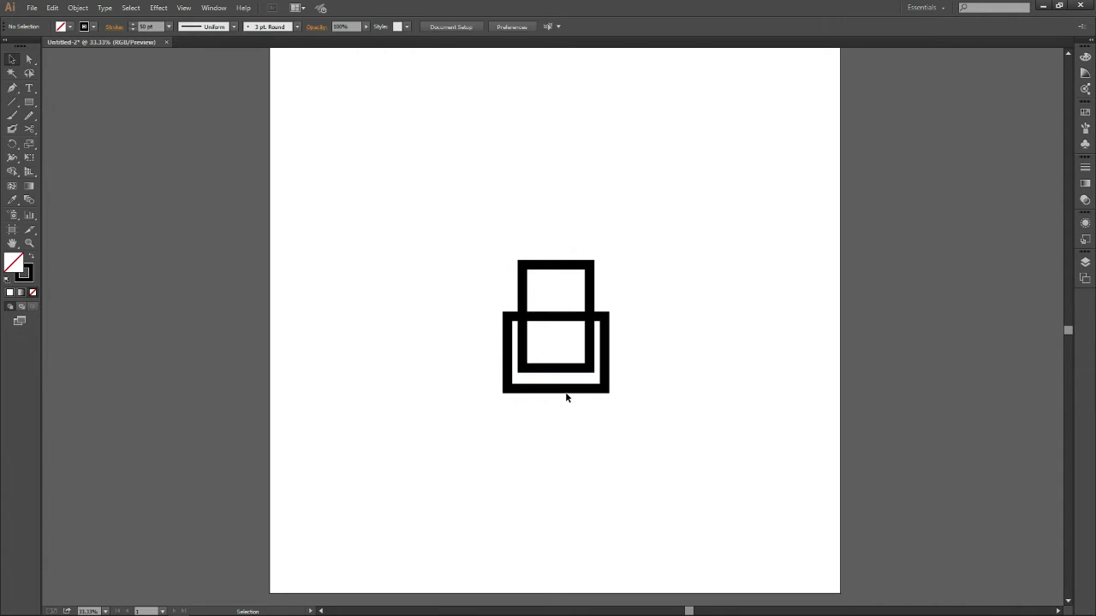
left_click(565, 389)
key("Up")
key("Up")
key("Up")
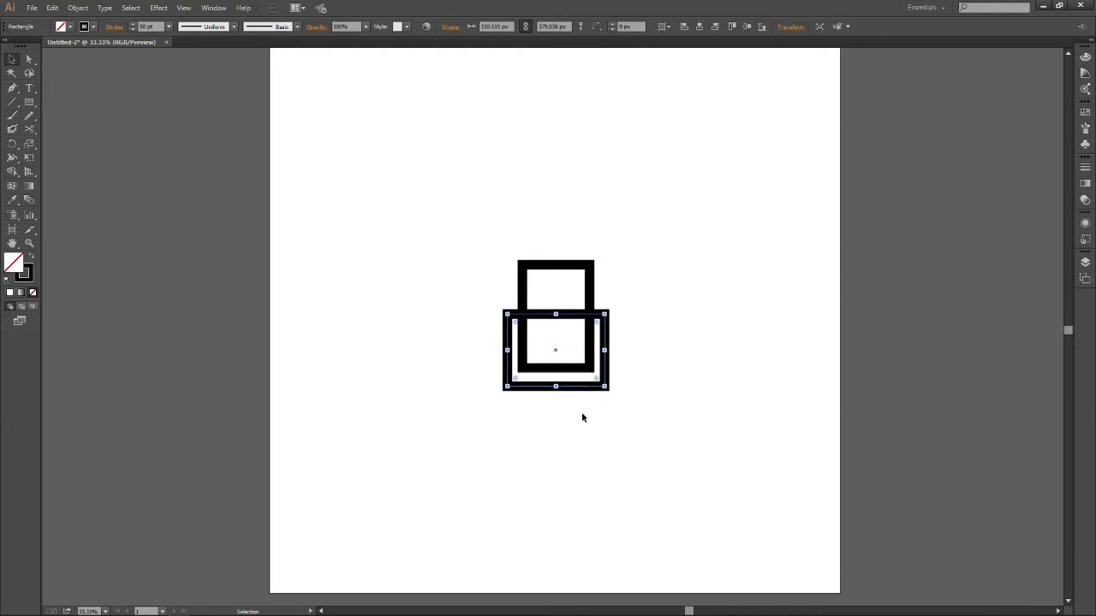
key("Up")
key("Up")
key("Up")
key("Up")
key("Up")
key("Up")
key("Up")
key("Up")
key("Up")
Zoom in and thin both rectangles' outlines to 40 pt.
left_click(582, 415)
key("ctrl+equal")
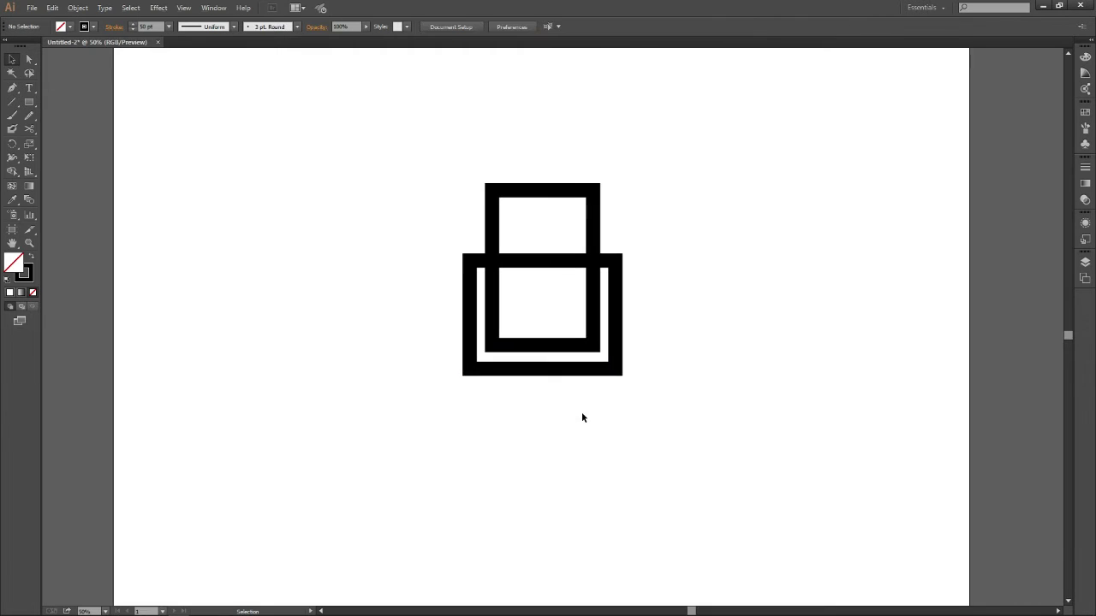
key("ctrl+a")
left_click(131, 30)
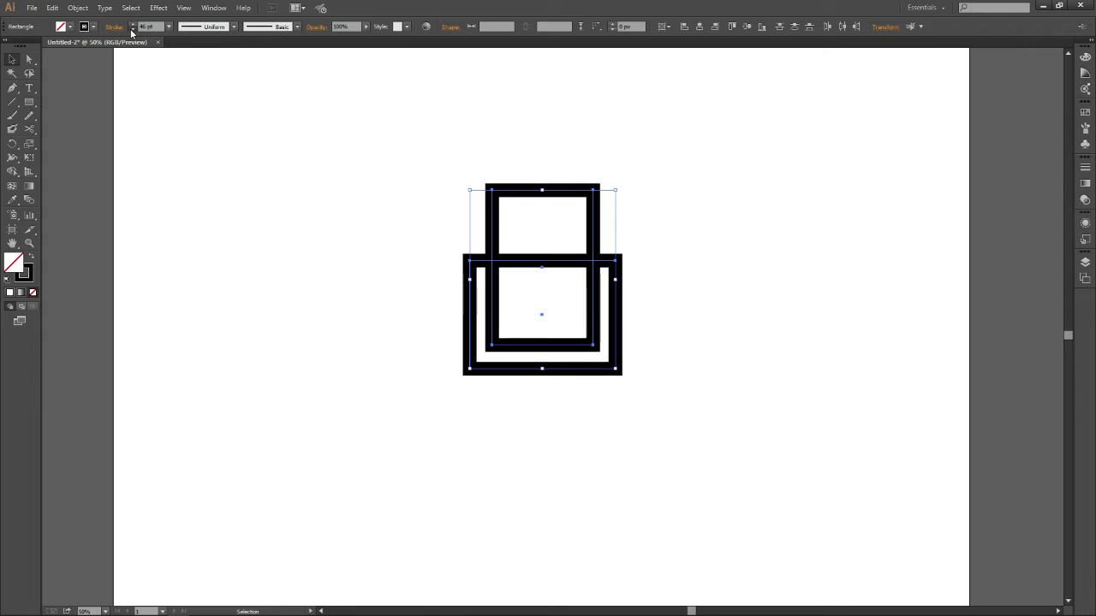
left_click(131, 30)
left_click(331, 247)
Round the tall rectangle's bottom and top corners to full radius, forming a capsule.
key("a")
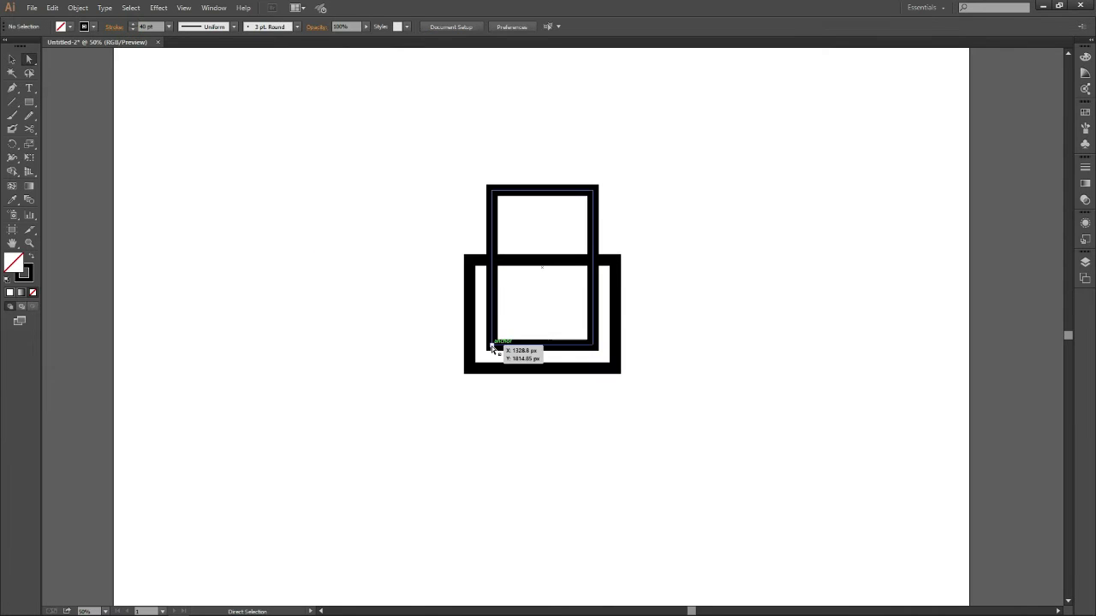
left_click(493, 344)
left_click(589, 344, "shift")
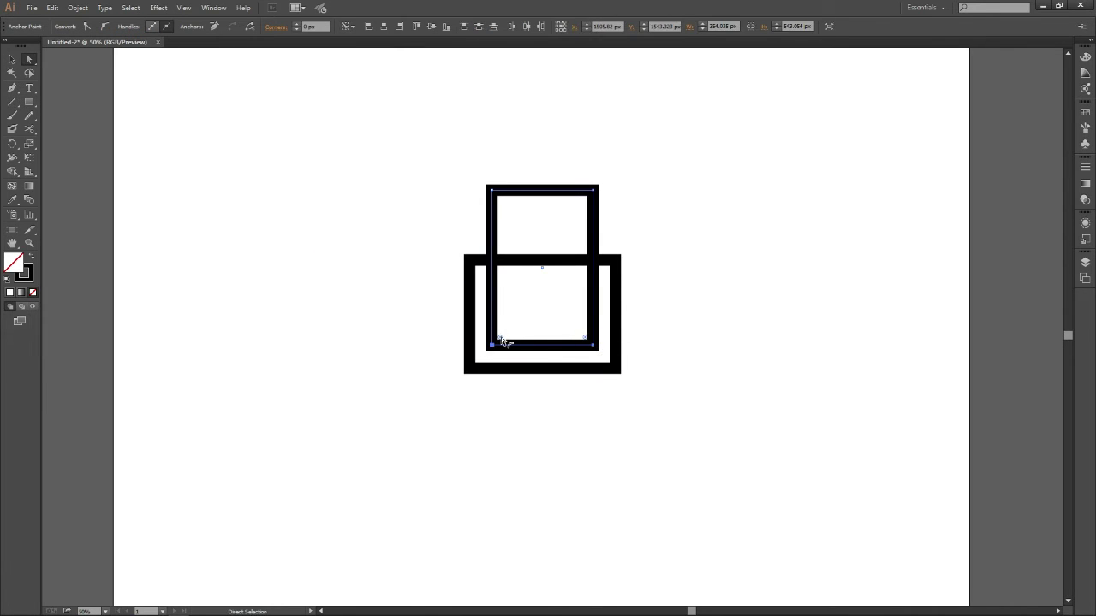
left_click_drag(501, 337, 595, 227)
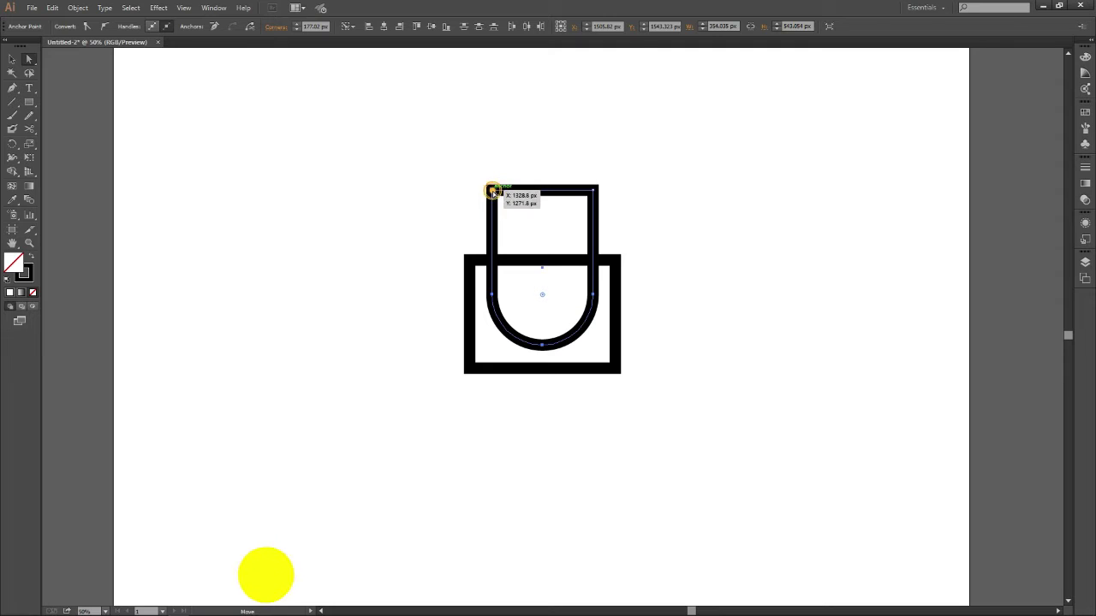
left_click(548, 171)
left_click(542, 190)
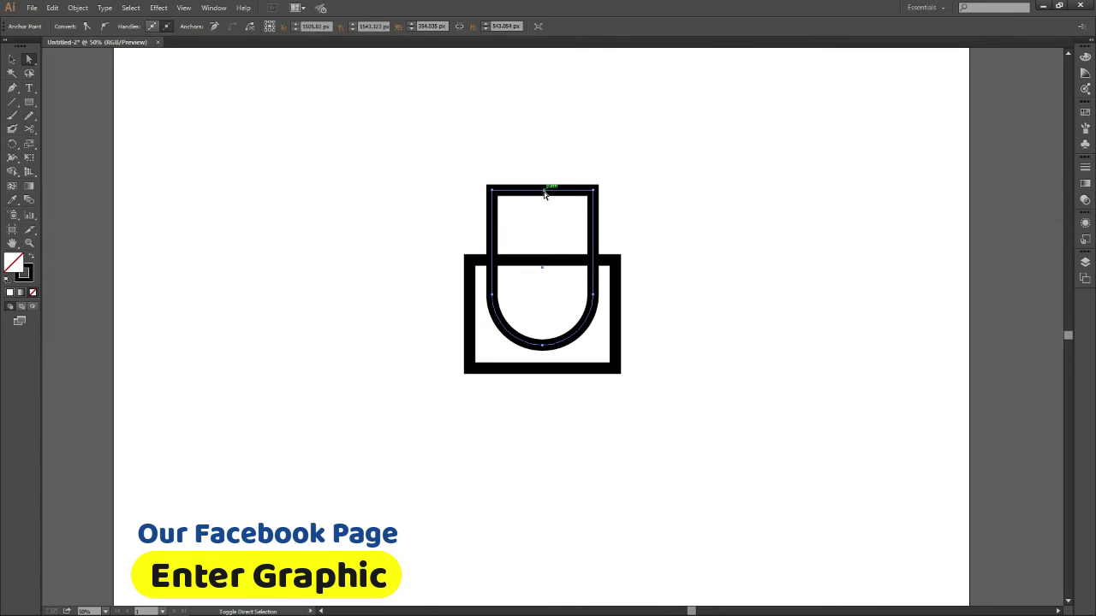
key("shift+Up")
key("shift+Up")
key("shift+Up")
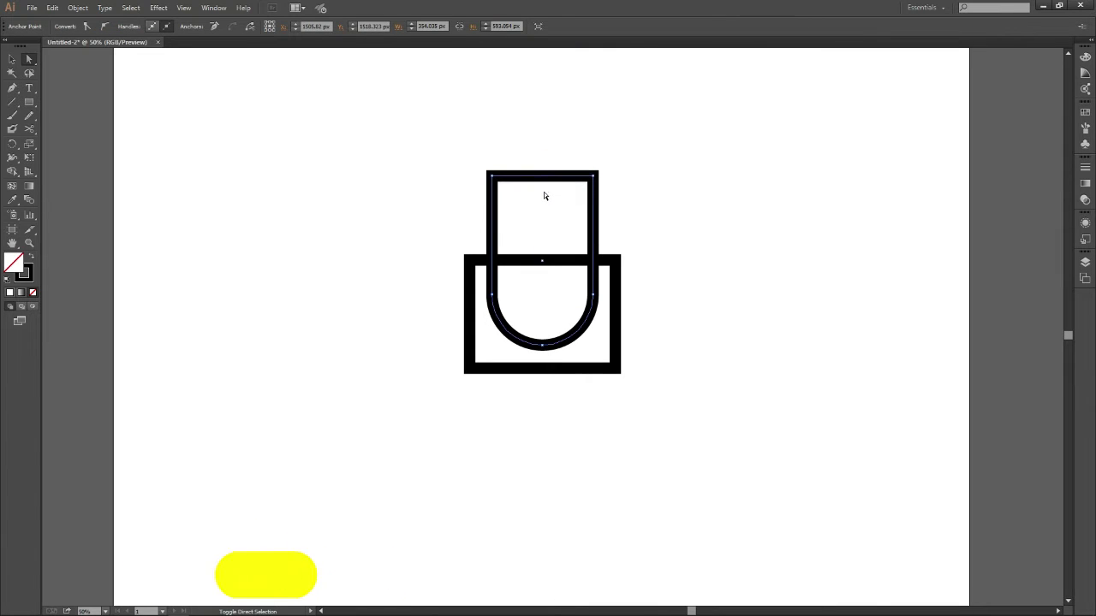
left_click(492, 176)
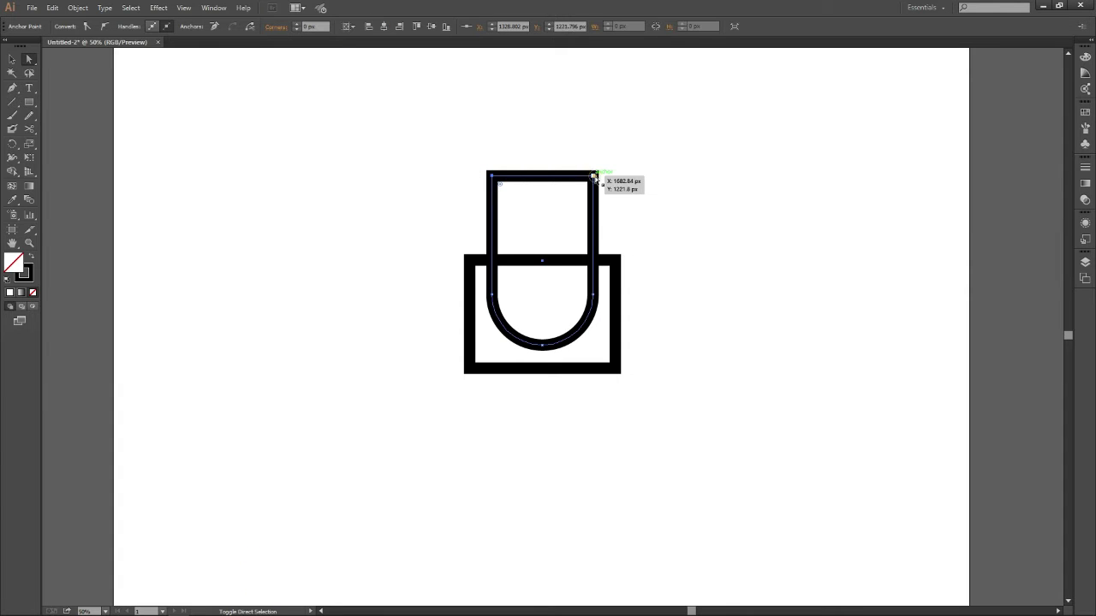
left_click_drag(502, 184, 542, 232)
left_click(641, 195)
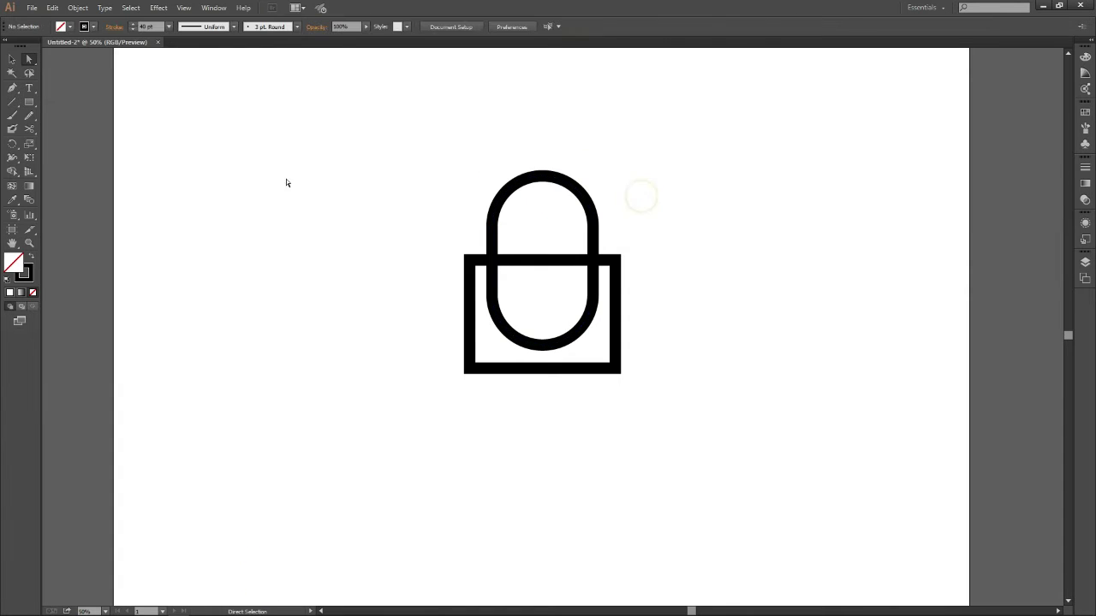
Round the wide rectangle's bottom corners into a U-shaped cradle and move it down slightly.
left_click(12, 59)
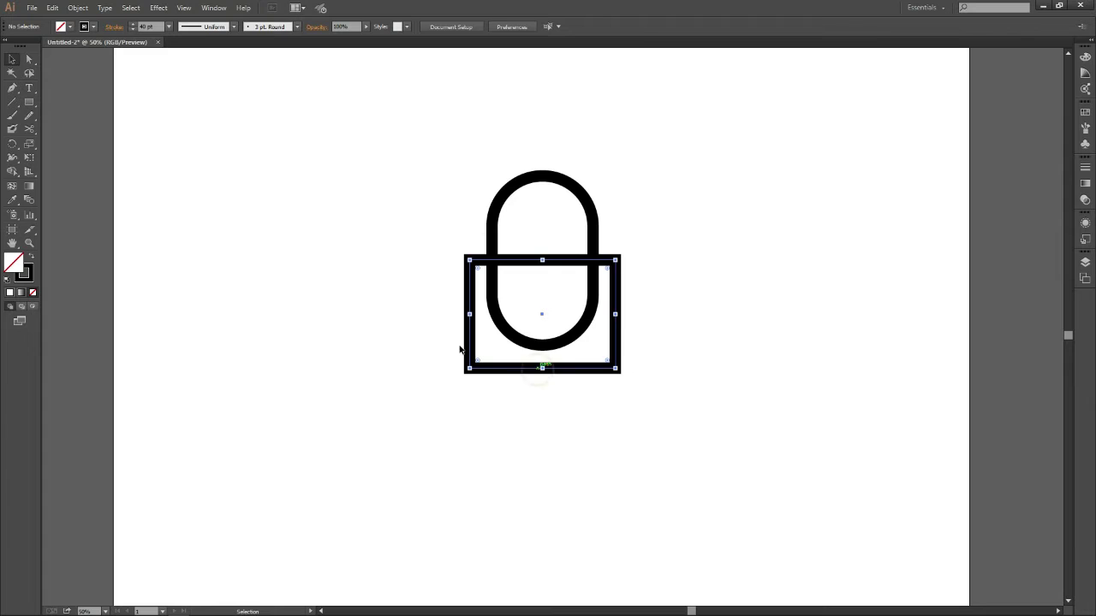
left_click(461, 350)
left_click(26, 60)
left_click(526, 422)
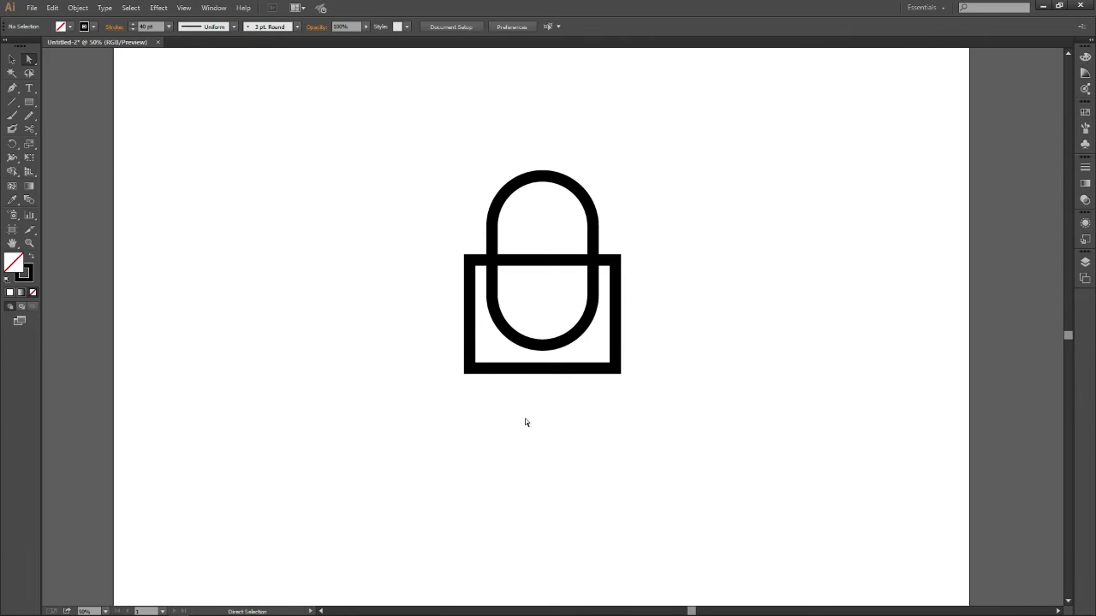
left_click(466, 368)
left_click(616, 367, "shift")
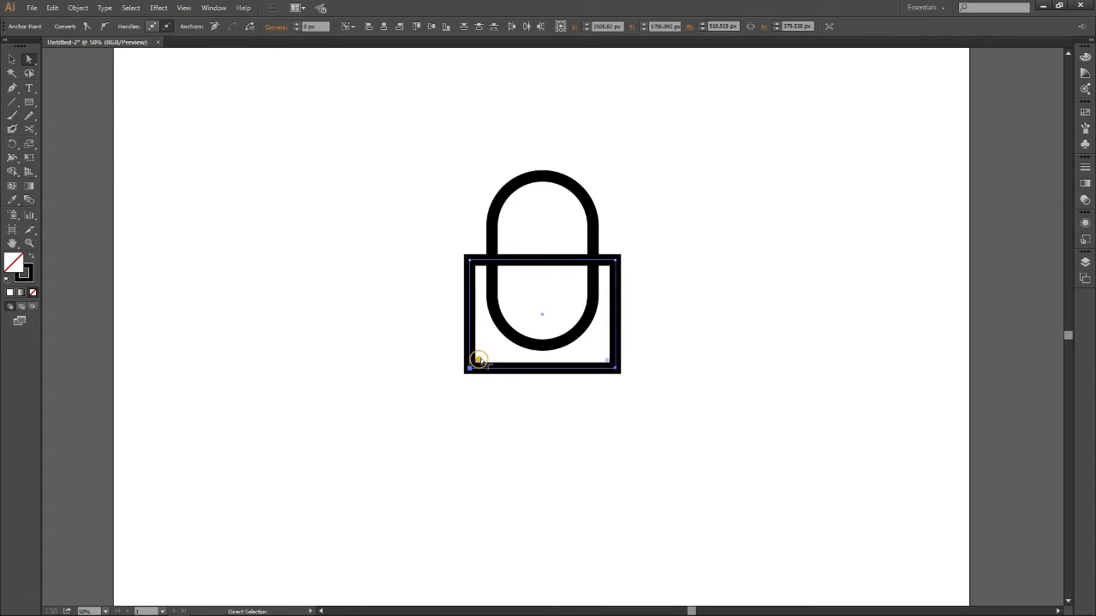
left_click_drag(479, 359, 531, 262)
left_click(655, 345)
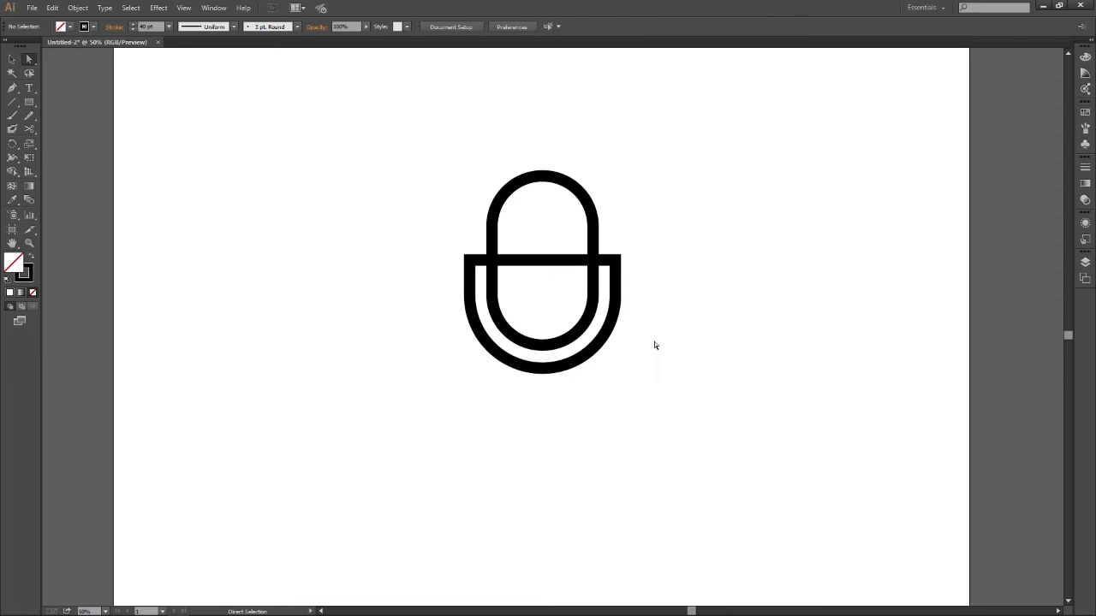
left_click(12, 59)
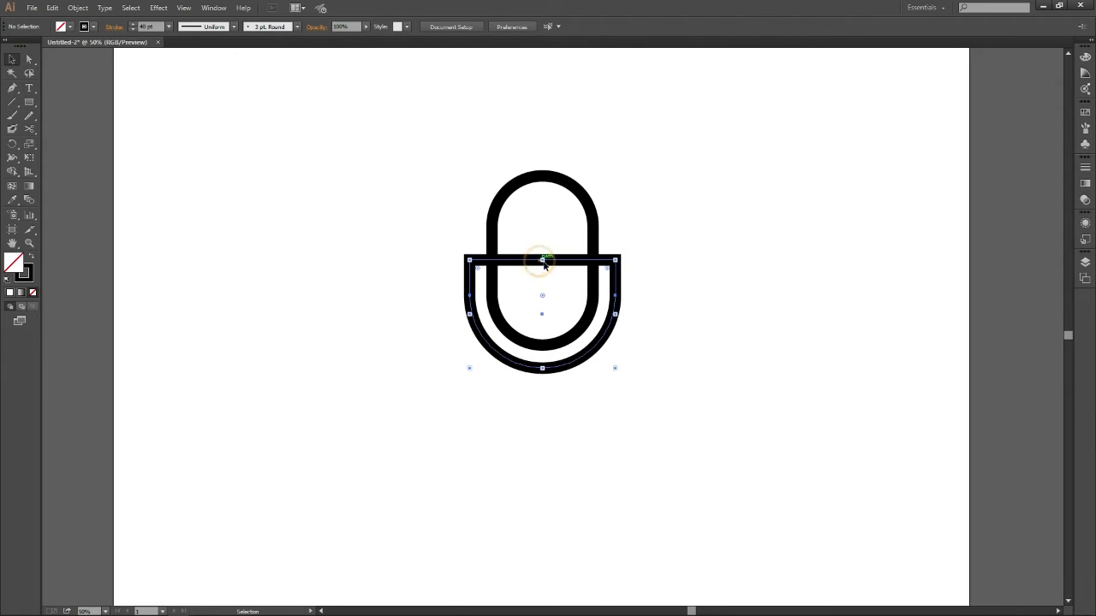
left_click_drag(539, 265, 540, 279)
Expand both outlines into filled shapes with Object > Expand.
key("ctrl+a")
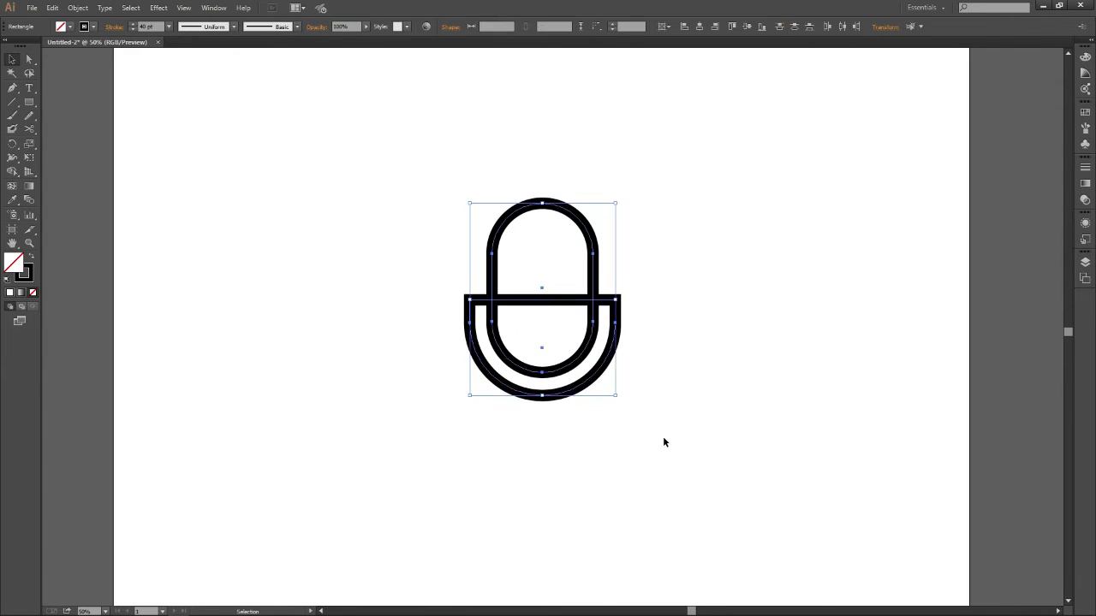
left_click(78, 8)
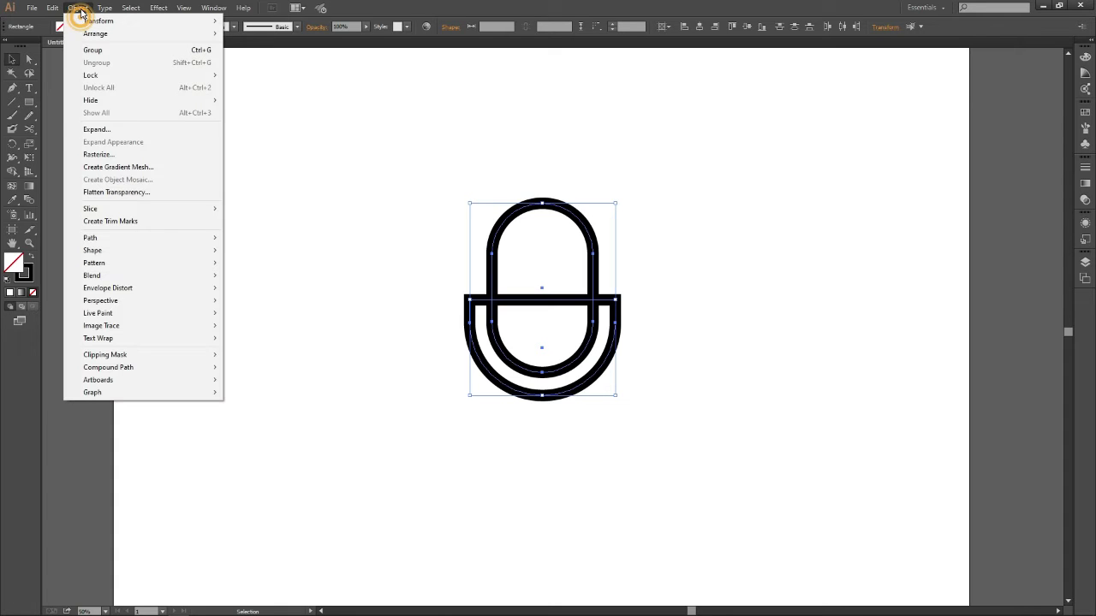
left_click(101, 127)
left_click(713, 460)
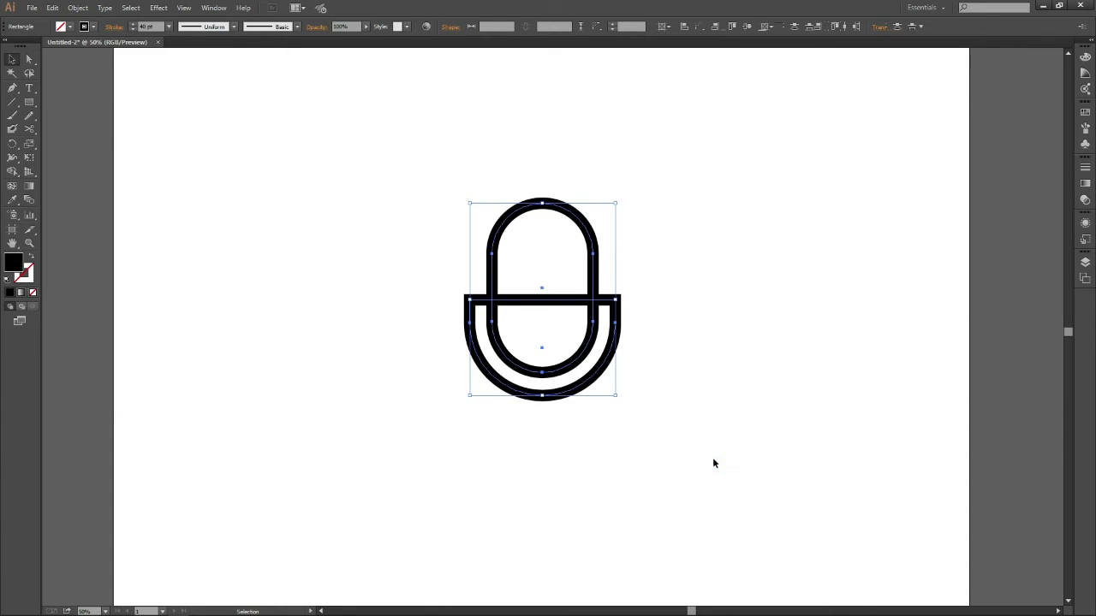
left_click(712, 460)
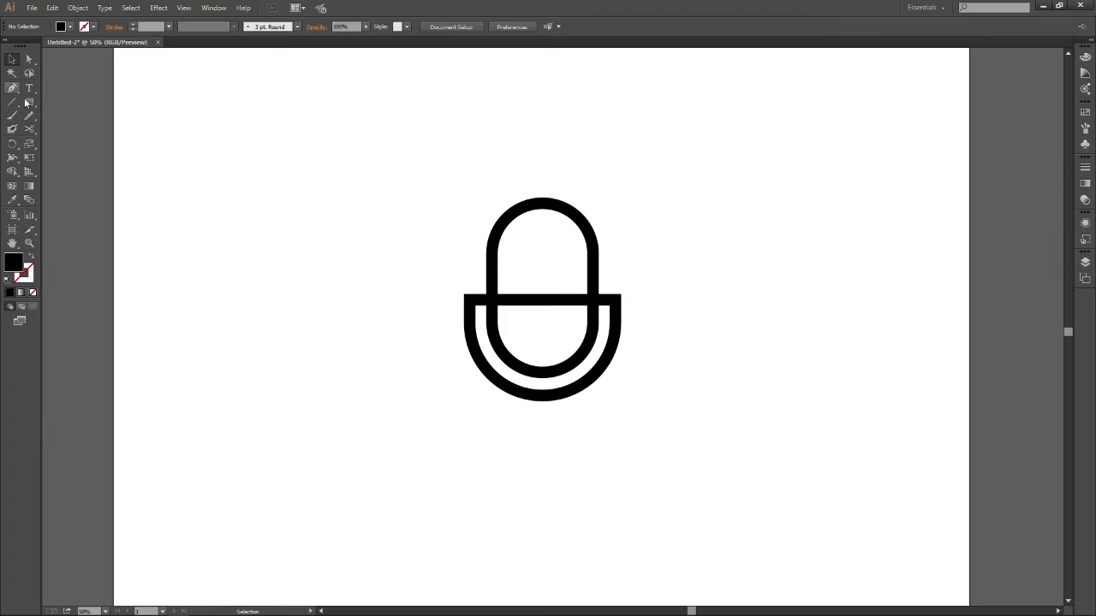
left_click(12, 101)
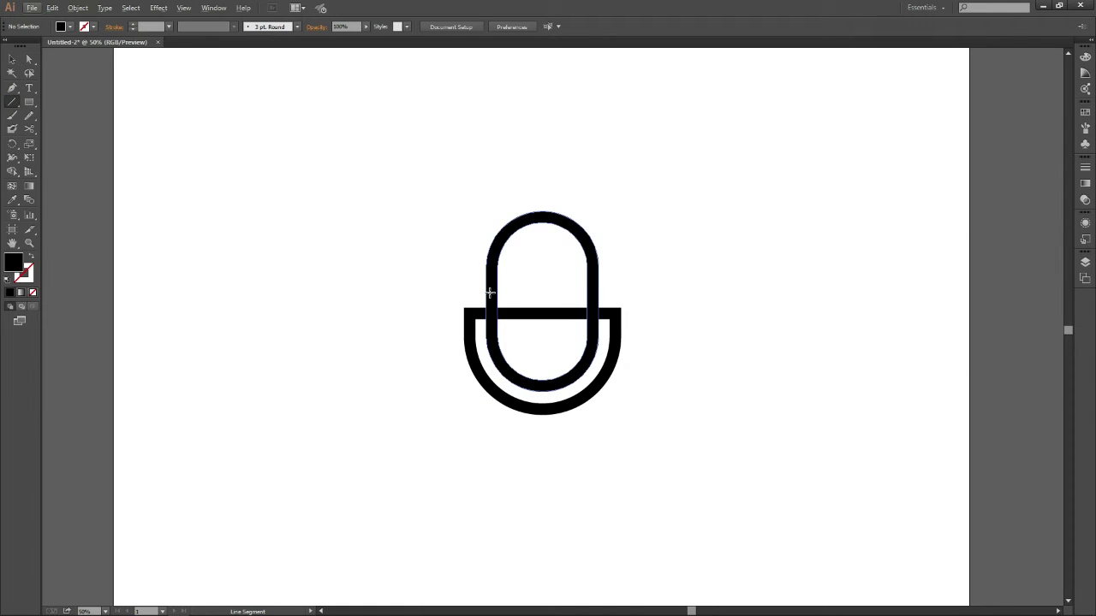
Draw a short horizontal line from the capsule's left edge with a 40 pt stroke.
left_click_drag(490, 293, 538, 292)
key("v")
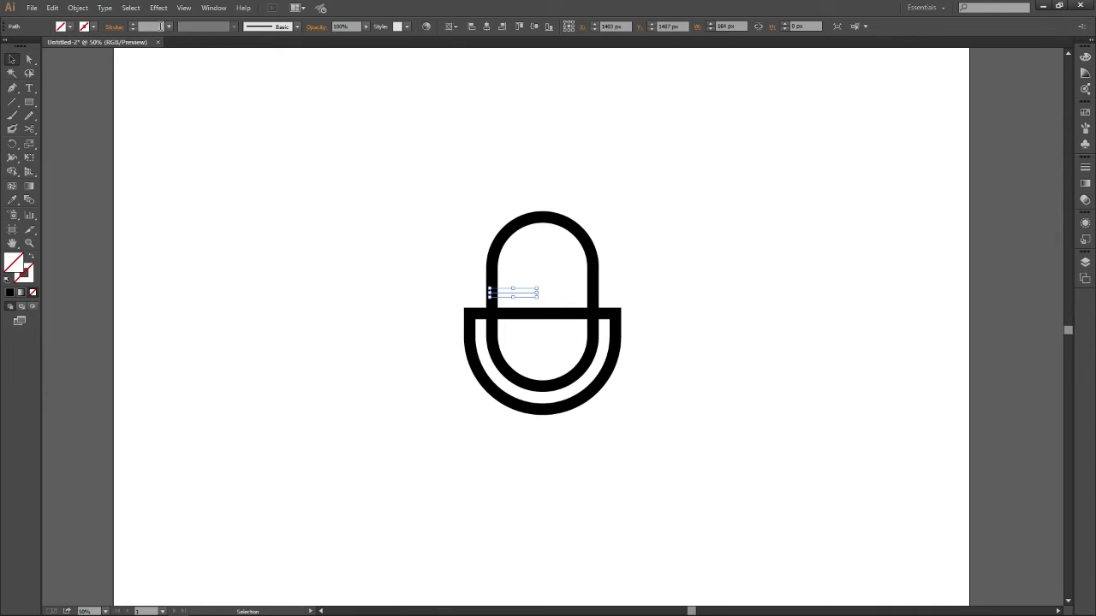
left_click(154, 27)
type("40")
key("Return")
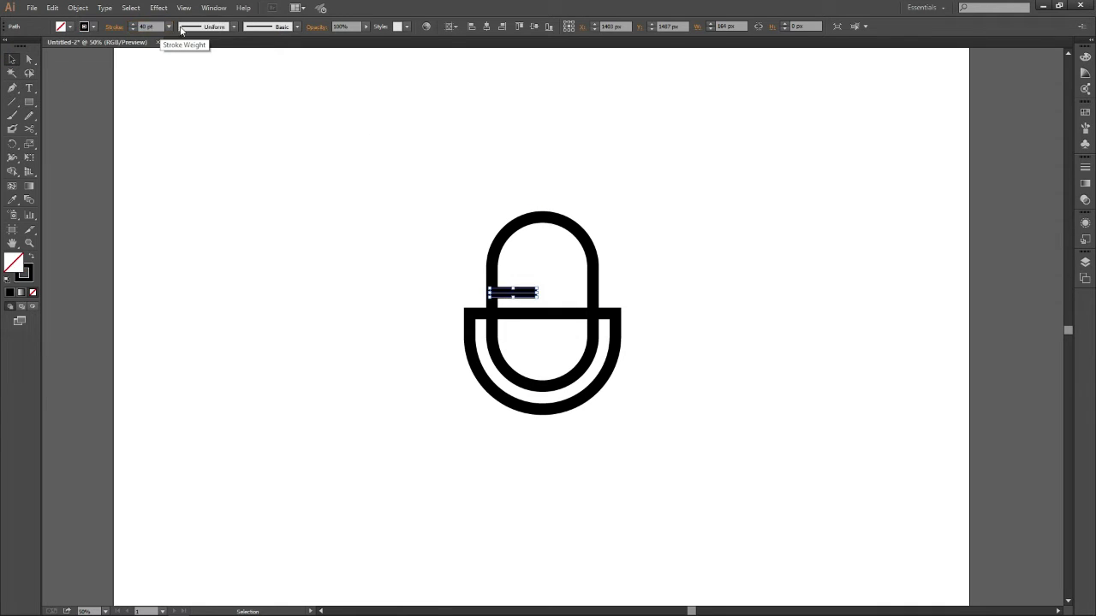
left_click(254, 186)
Alt-drag a copy of the bar upward, then select both bars.
left_click(509, 291)
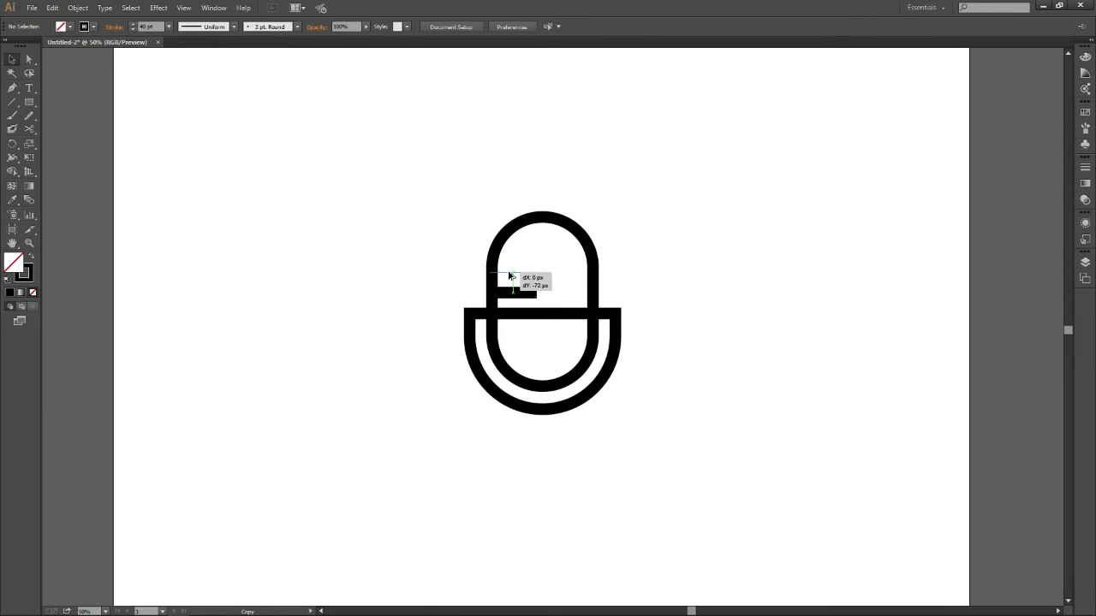
left_click_drag(509, 291, 508, 280)
key("ctrl+d")
left_click(395, 209)
scroll(444, 248, "up", 1)
scroll(444, 248, "up", 1)
scroll(444, 248, "down", 1)
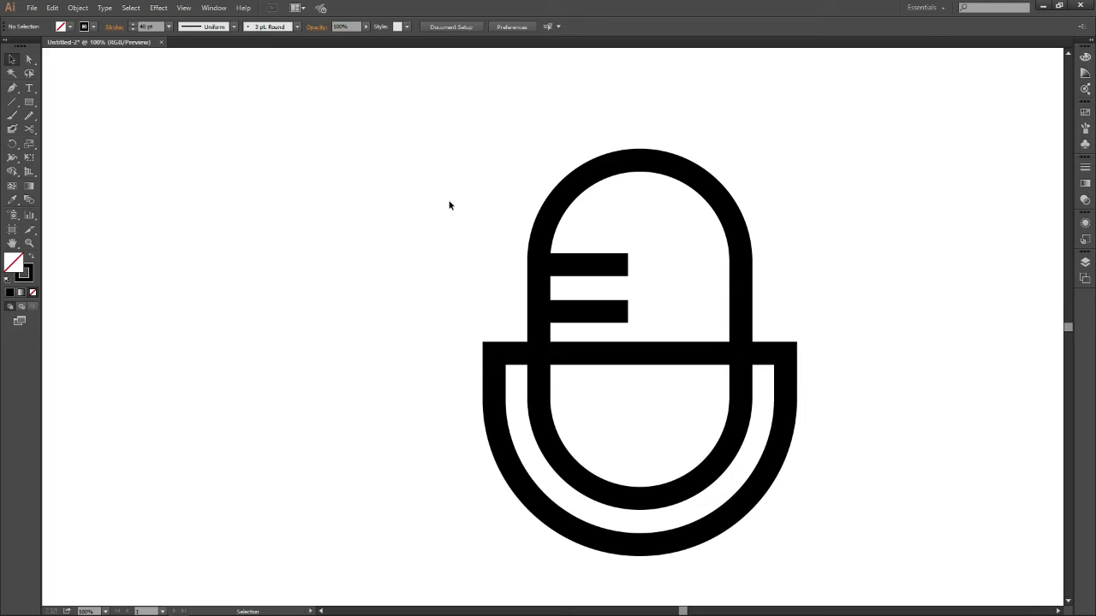
left_click_drag(441, 192, 777, 495)
left_click(821, 475)
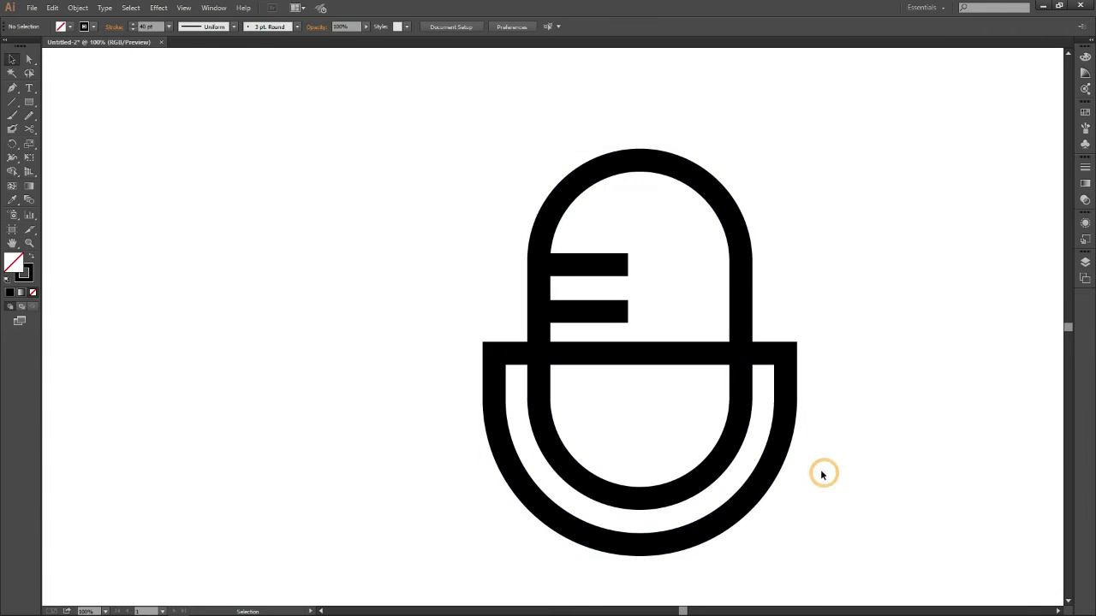
left_click(610, 265)
left_click(606, 311, "shift")
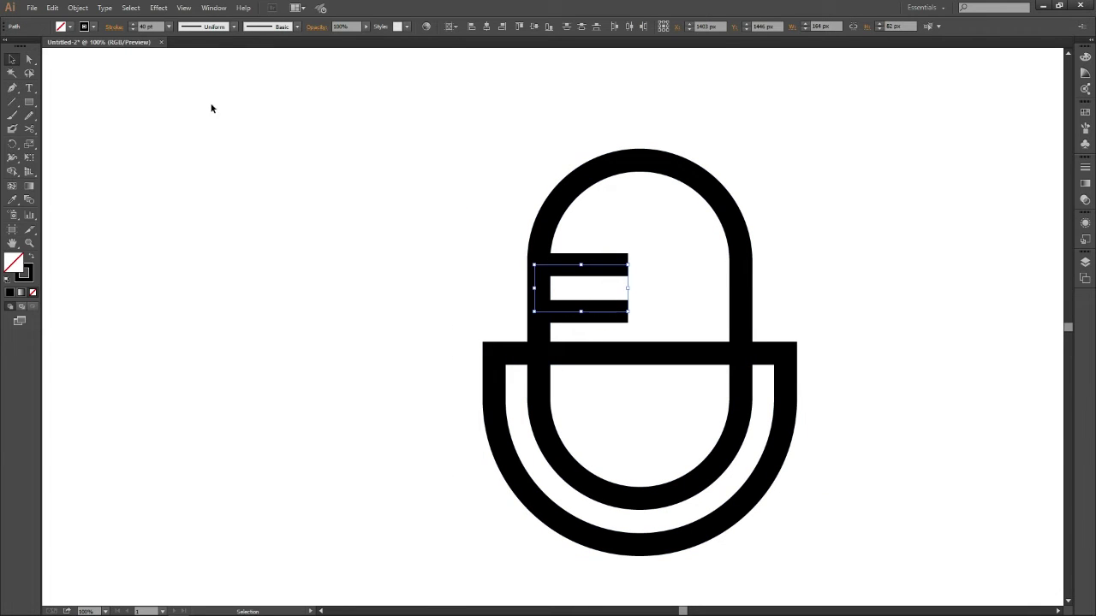
Expand both bars into filled shapes and zoom out to the whole artboard.
left_click(83, 12)
left_click(102, 128)
left_click(720, 459)
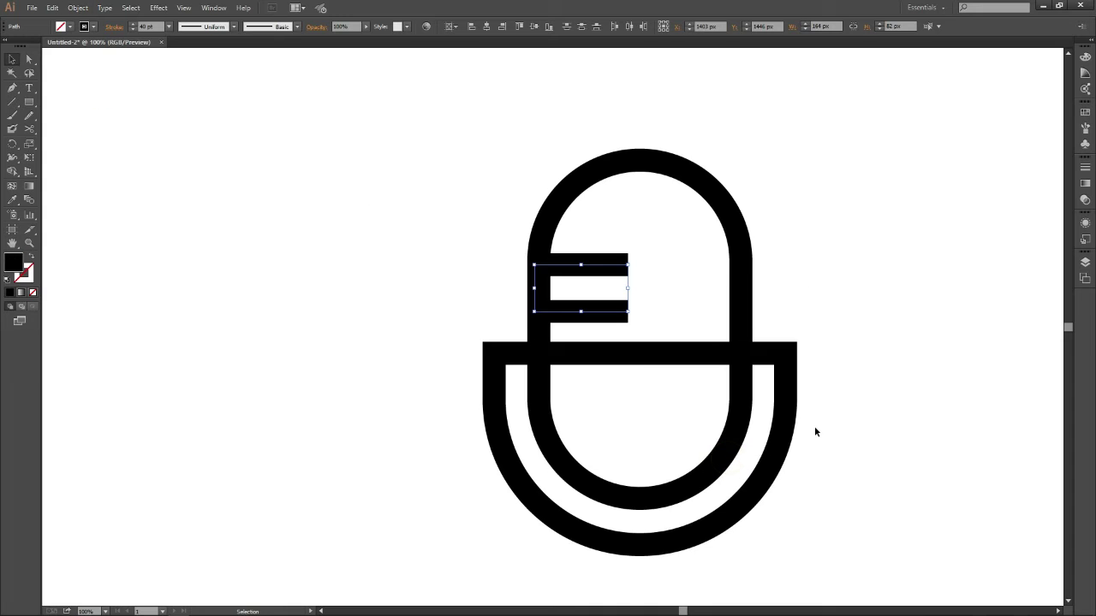
left_click(815, 431)
key("ctrl+minus")
key("ctrl+minus")
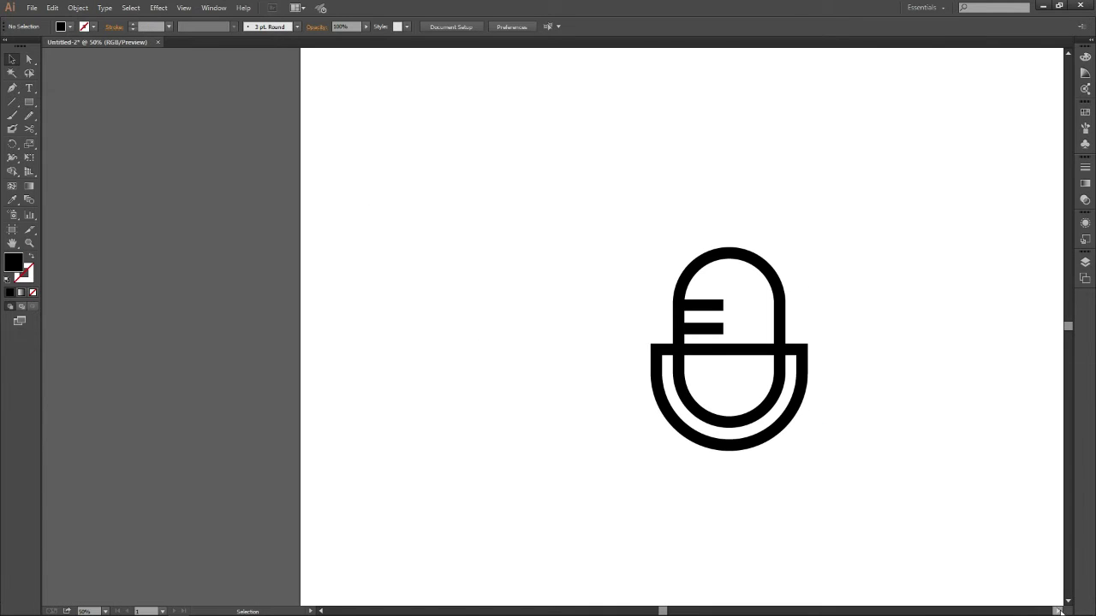
left_click(1059, 610)
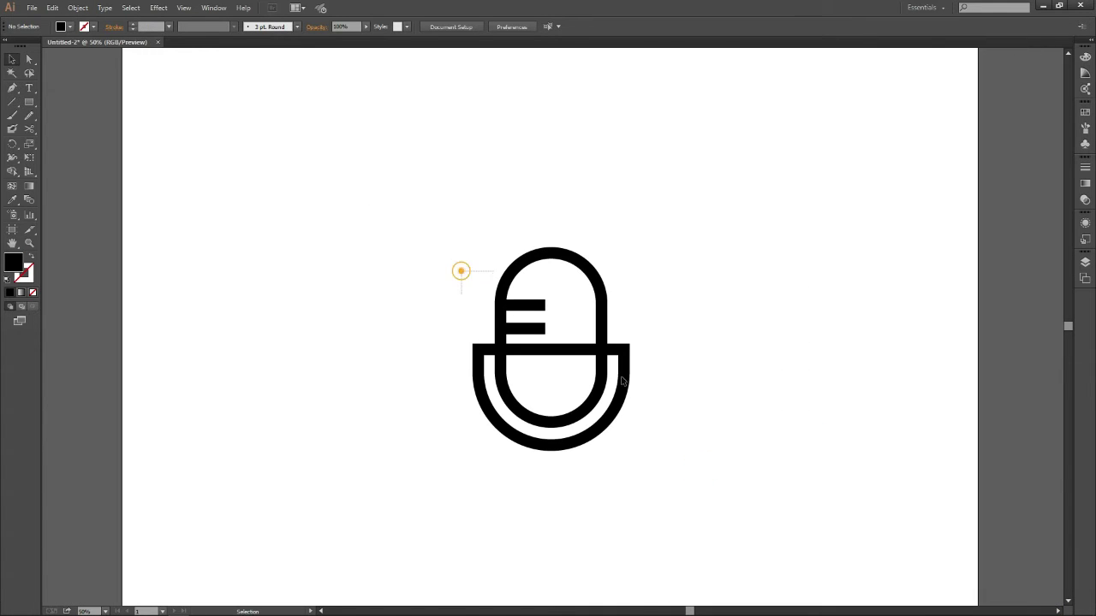
Nudge the grouped bars left so their ends sit flush with the capsule's left edge.
left_click_drag(622, 381, 656, 416)
key("ctrl+plus")
key("ctrl+plus")
left_click(484, 240)
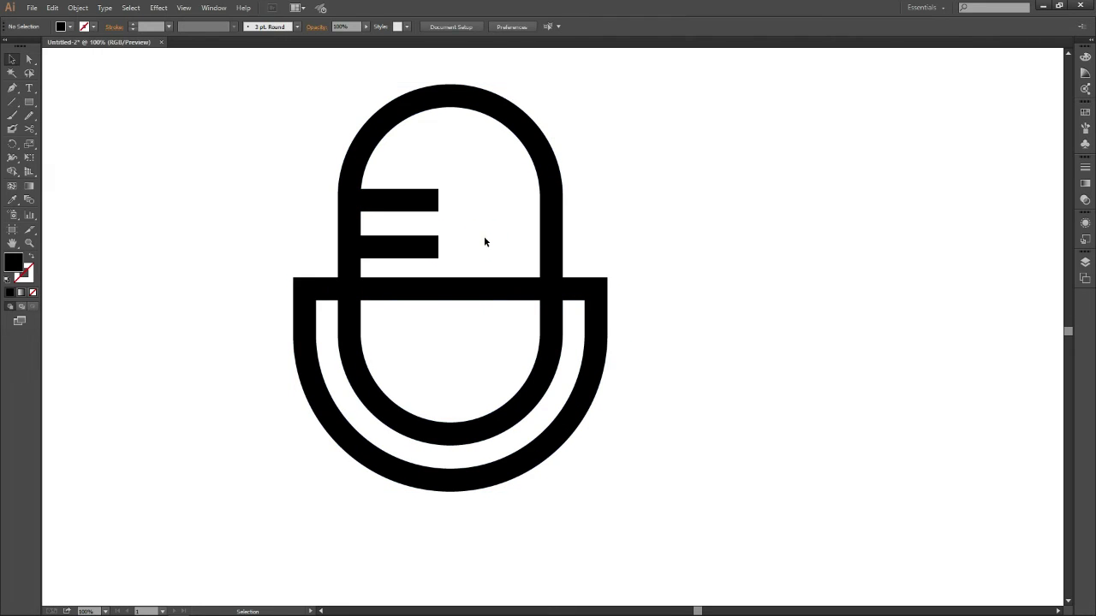
left_click(416, 246)
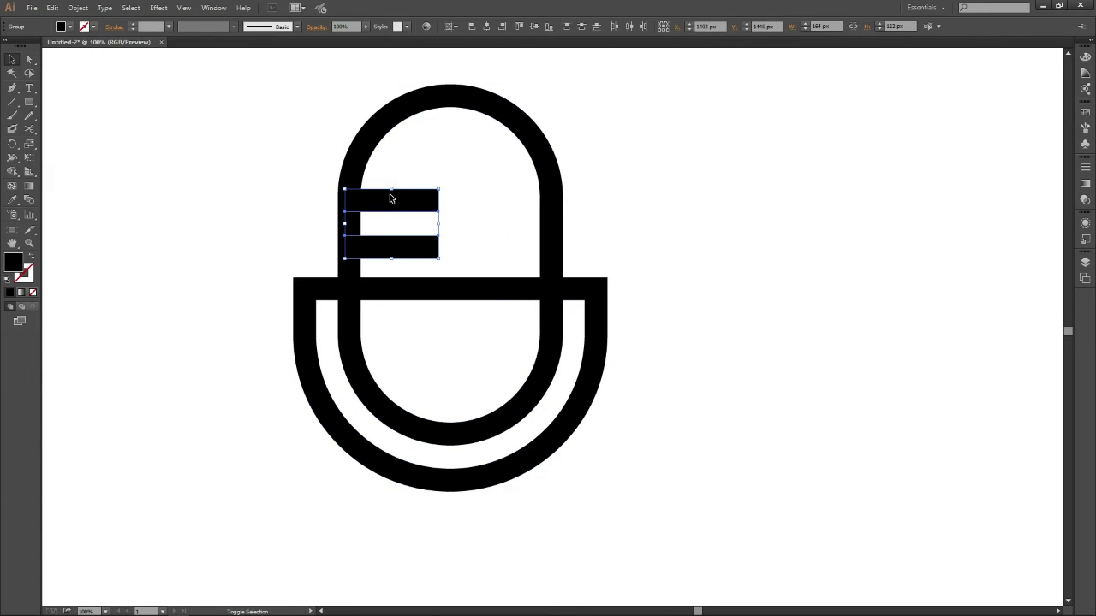
key("shift+Left")
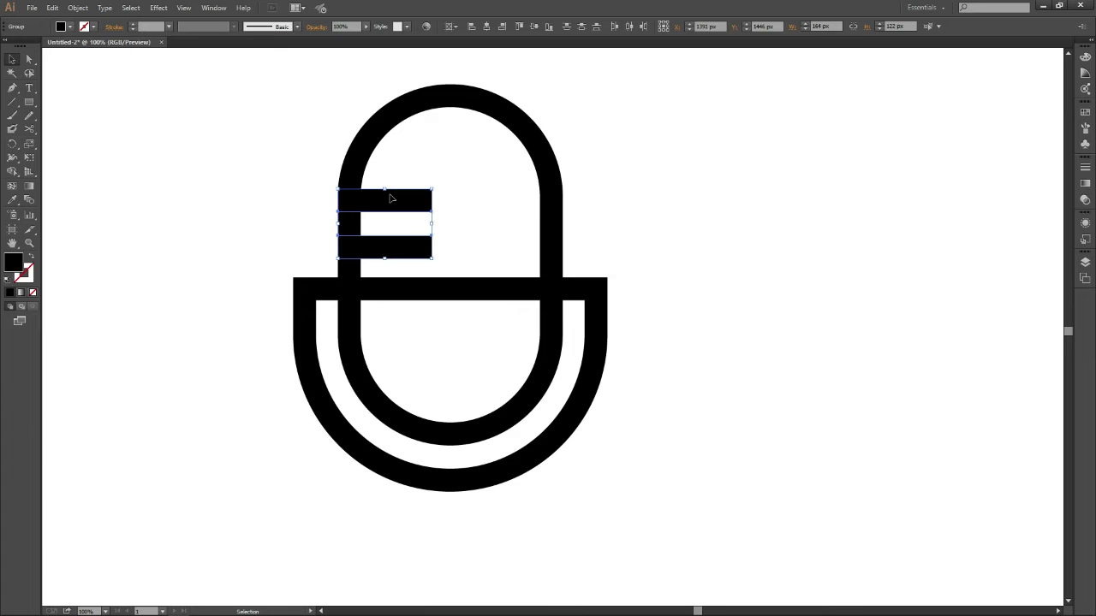
left_click_drag(284, 160, 640, 483)
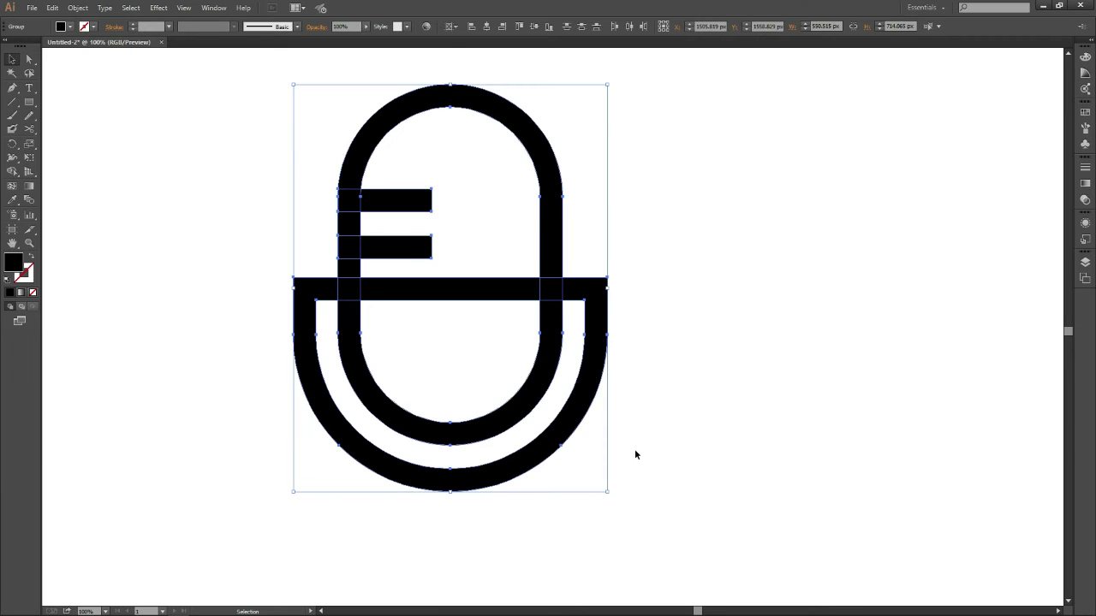
left_click(69, 196)
left_click(17, 103)
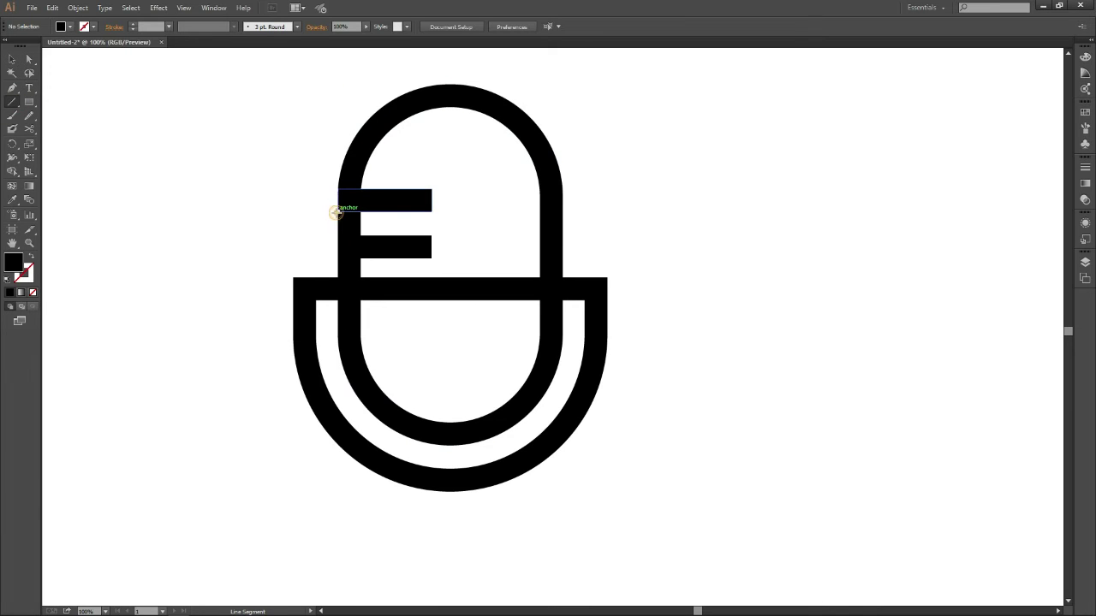
Cut a gap through both capsule sides using two horizontal lines and the Shape Builder.
left_click_drag(336, 210, 634, 211)
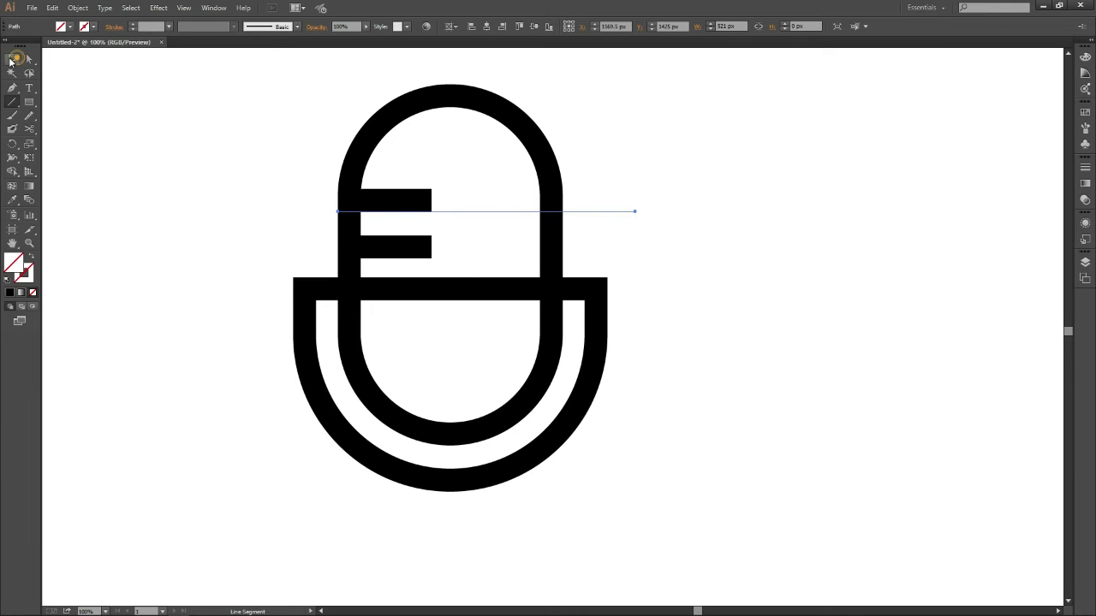
left_click(12, 58)
left_click_drag(474, 214, 473, 237)
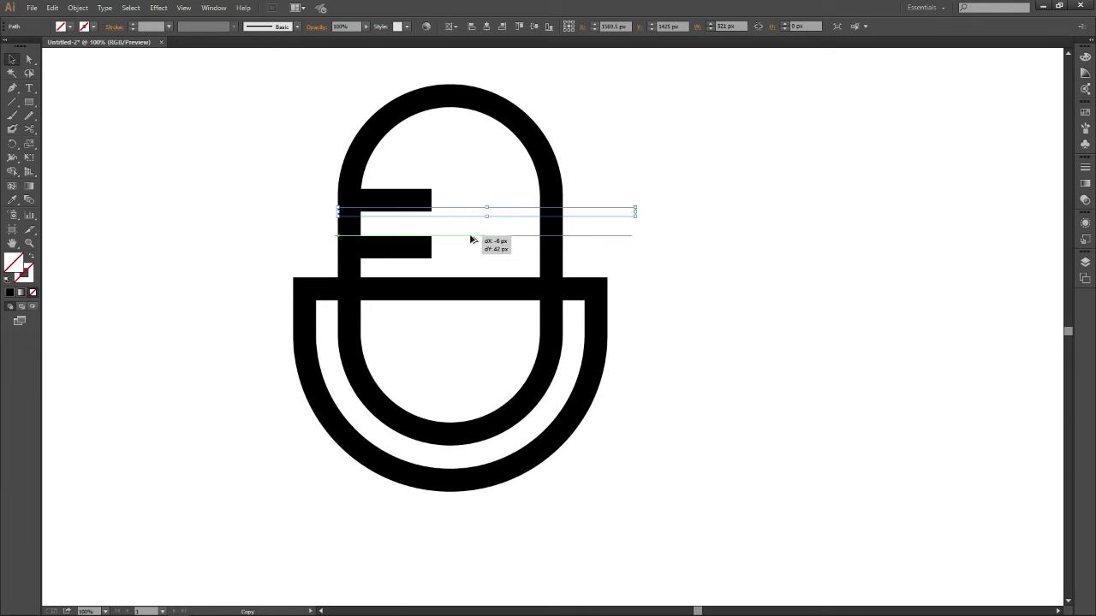
left_click_drag(297, 133, 697, 346)
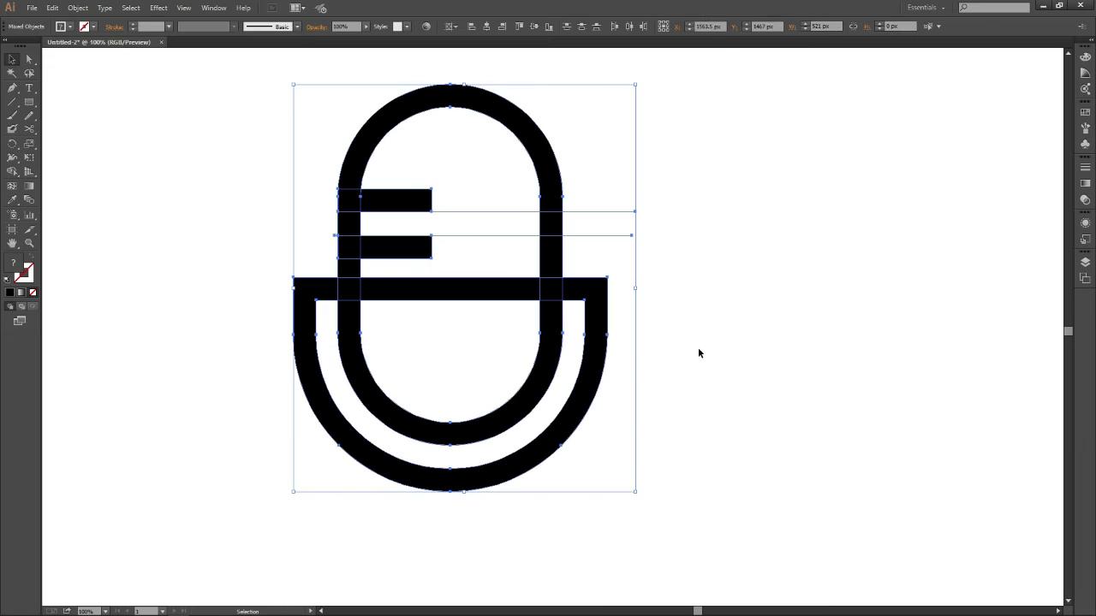
left_click(12, 159)
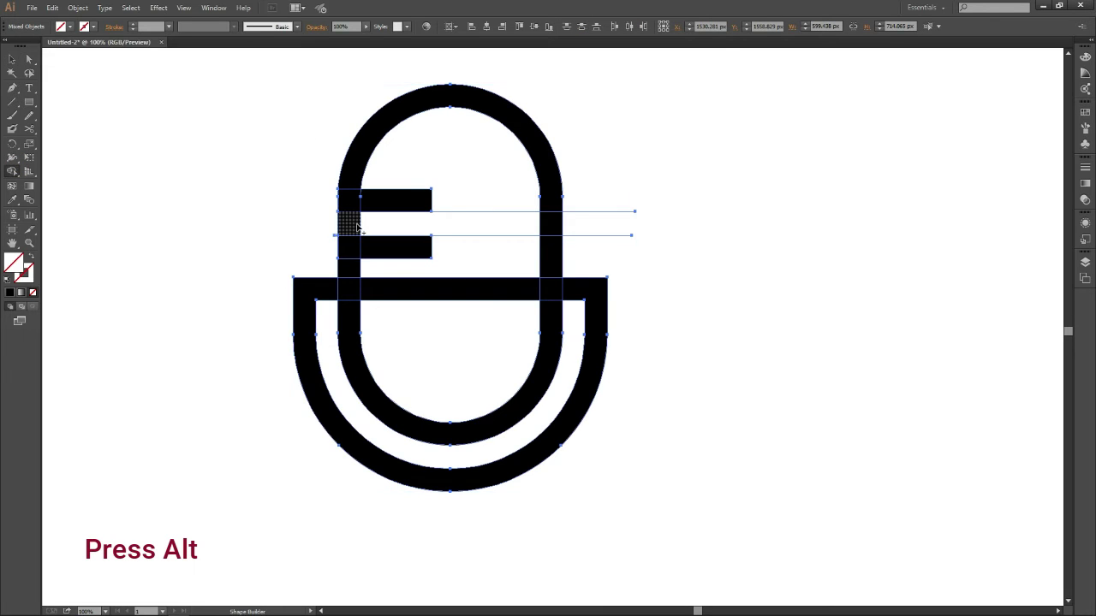
left_click_drag(367, 226, 294, 222)
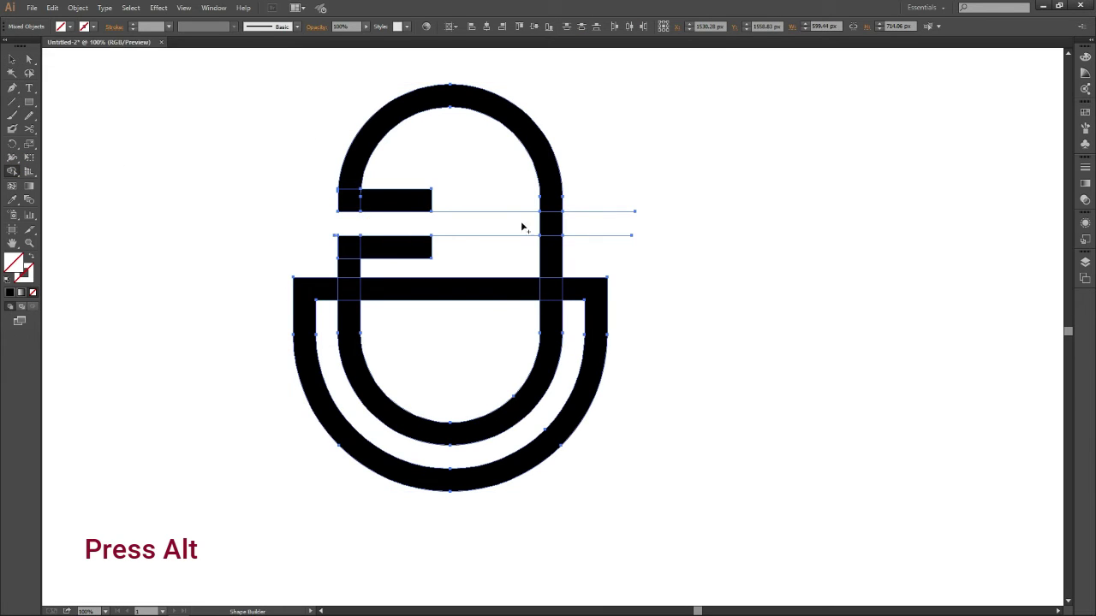
left_click(549, 226, "alt")
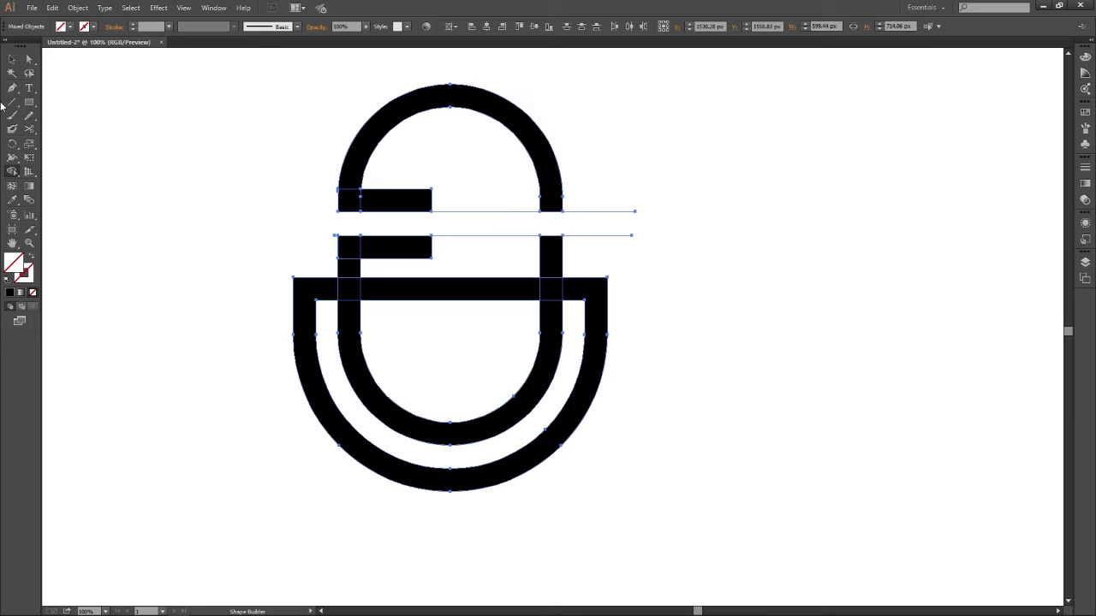
Delete the two leftover horizontal cutting lines.
left_click(11, 60)
left_click(571, 252)
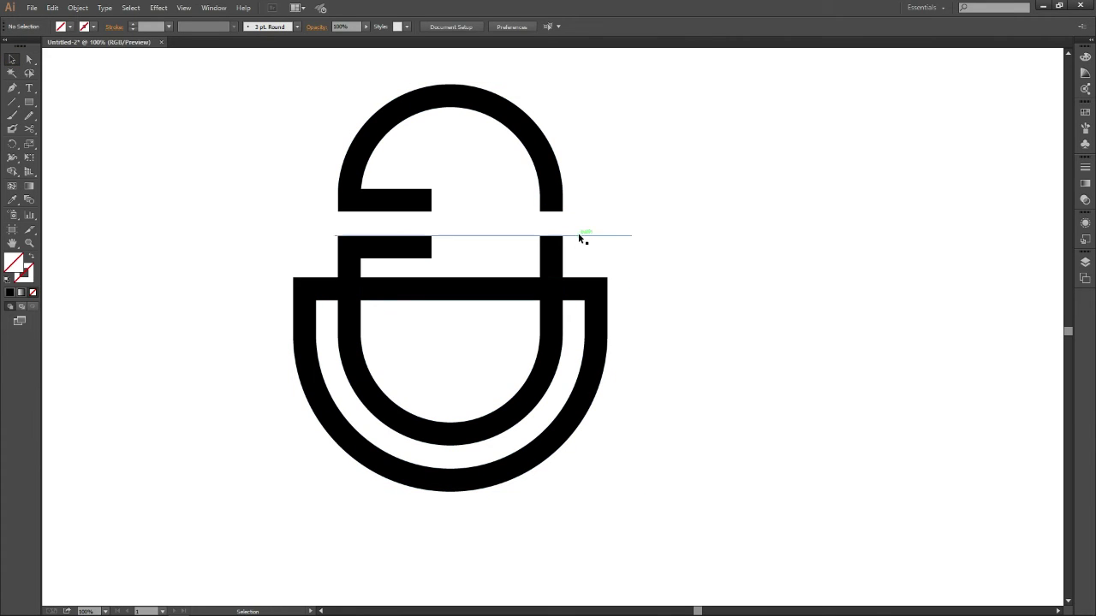
left_click(578, 233)
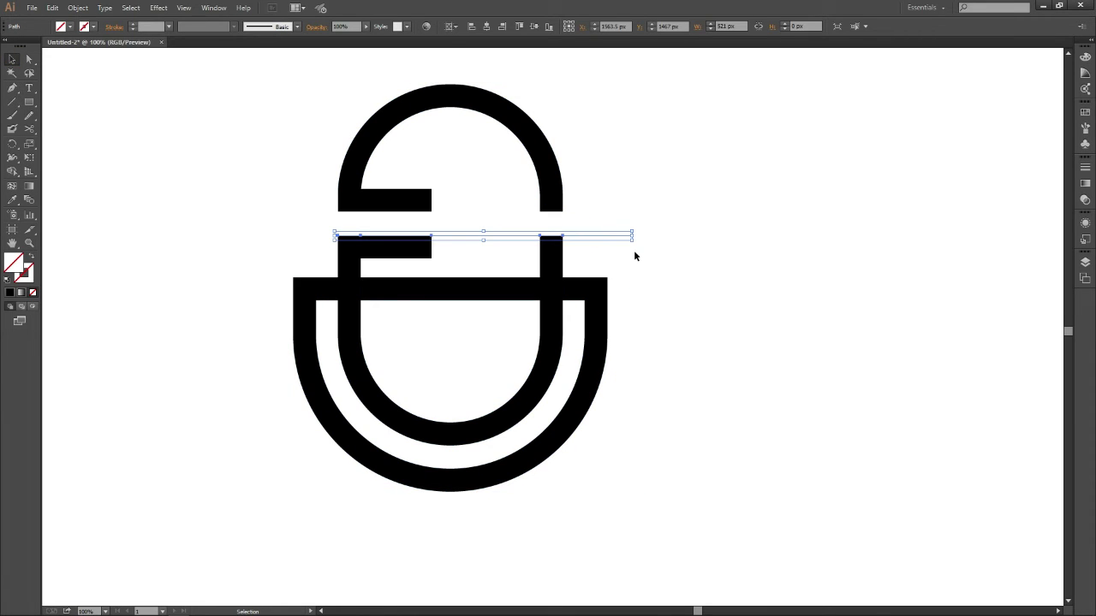
key("Delete")
left_click(565, 211)
key("Delete")
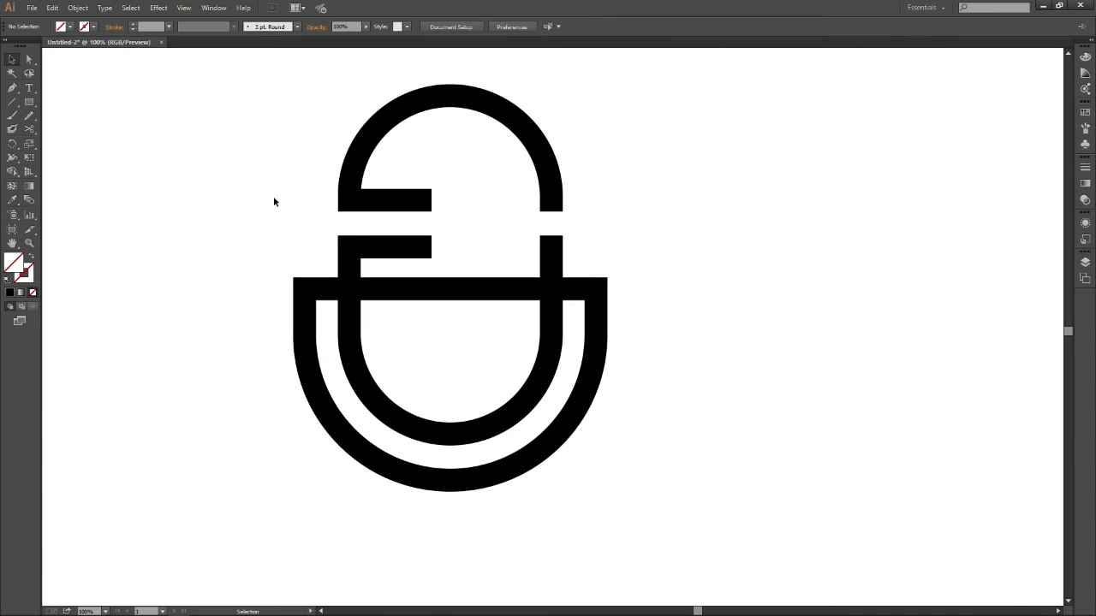
Round the ends of both small bars, the top arc and the vertical bar to 20 px.
left_click(29, 60)
left_click(424, 200)
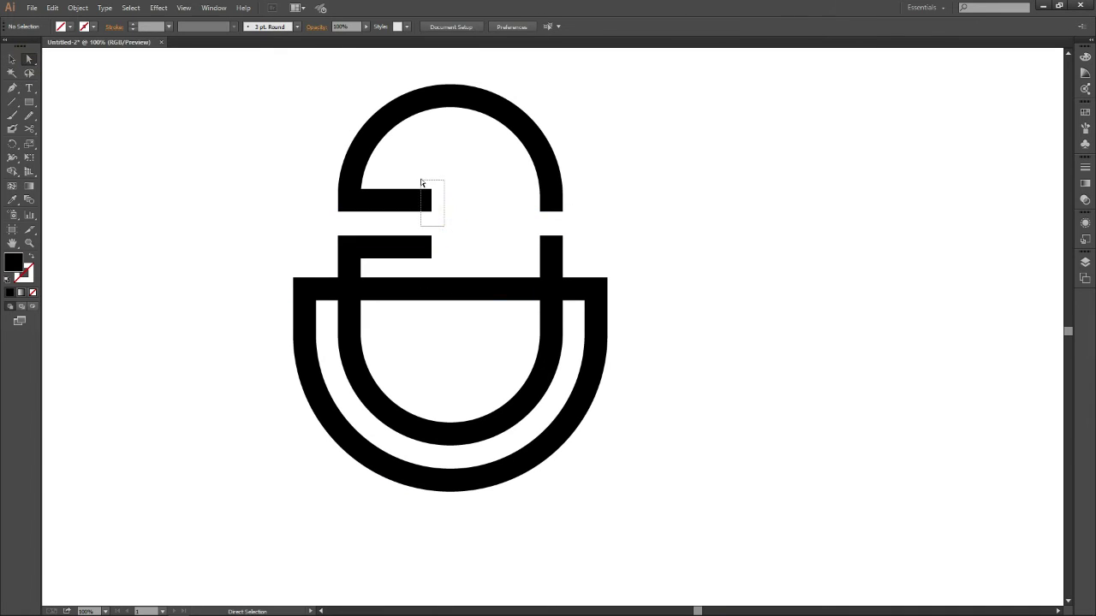
left_click_drag(318, 196, 321, 198)
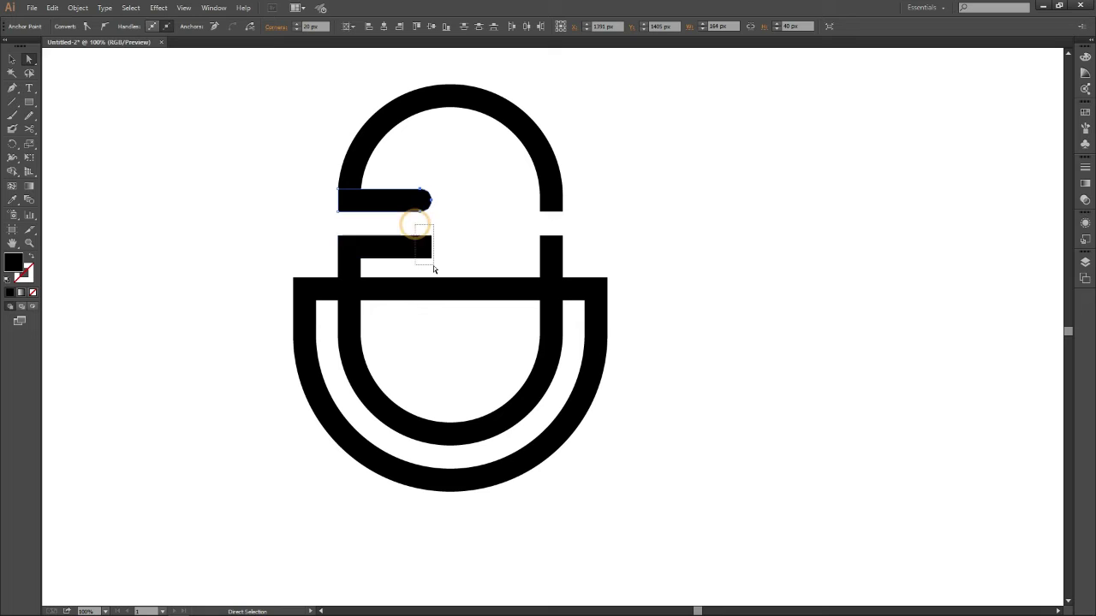
left_click(424, 248)
left_click_drag(317, 250, 319, 250)
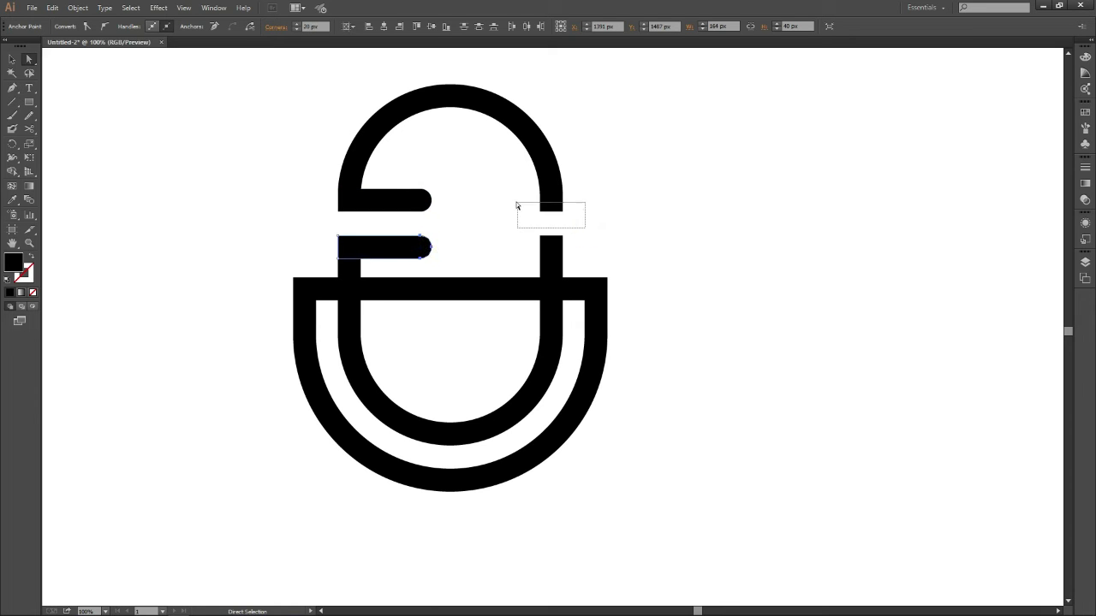
left_click_drag(517, 206, 587, 183)
left_click(533, 223)
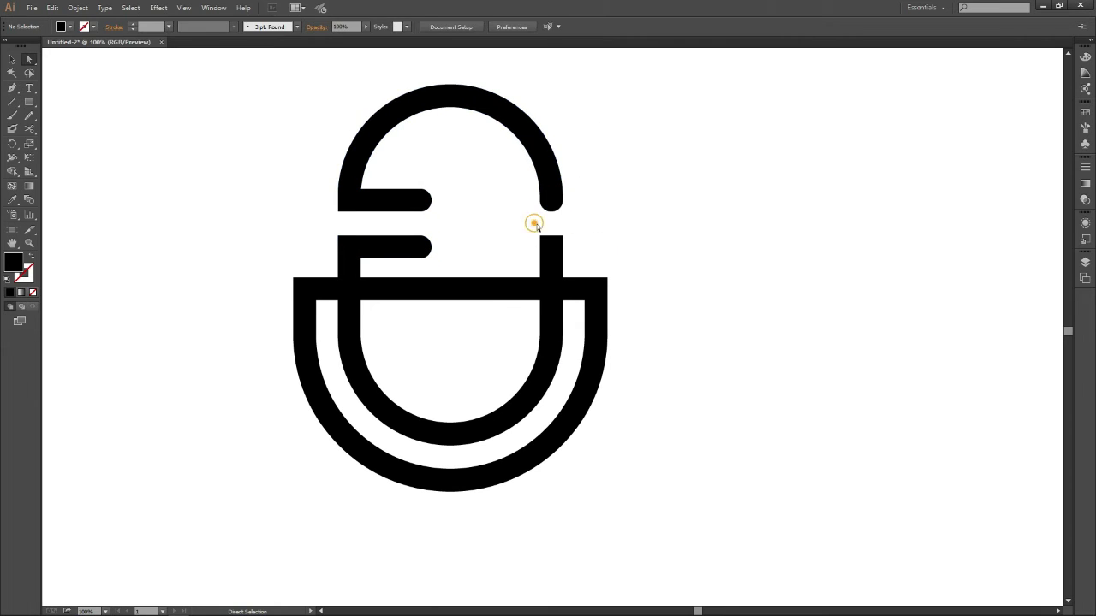
mouse_move(548, 255)
left_mouse_down()
mouse_move(537, 250)
mouse_move(610, 270)
left_mouse_up()
left_click(619, 228)
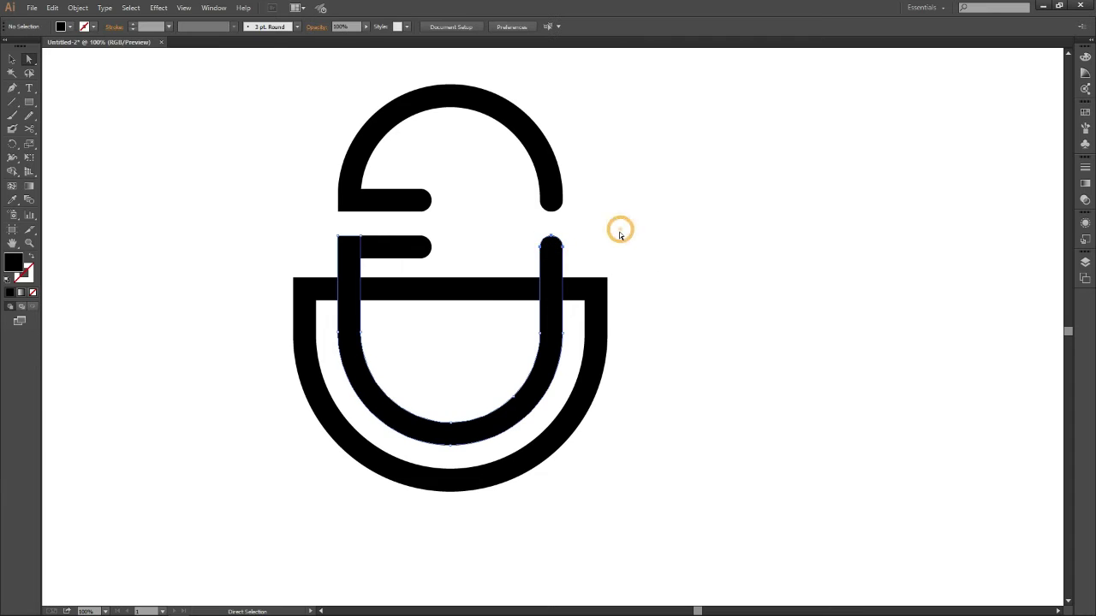
scroll(573, 248, "down", 2)
Draw a vertical stem line from the bowl's bottom centre down below the microphone.
scroll(551, 431, "up", 1)
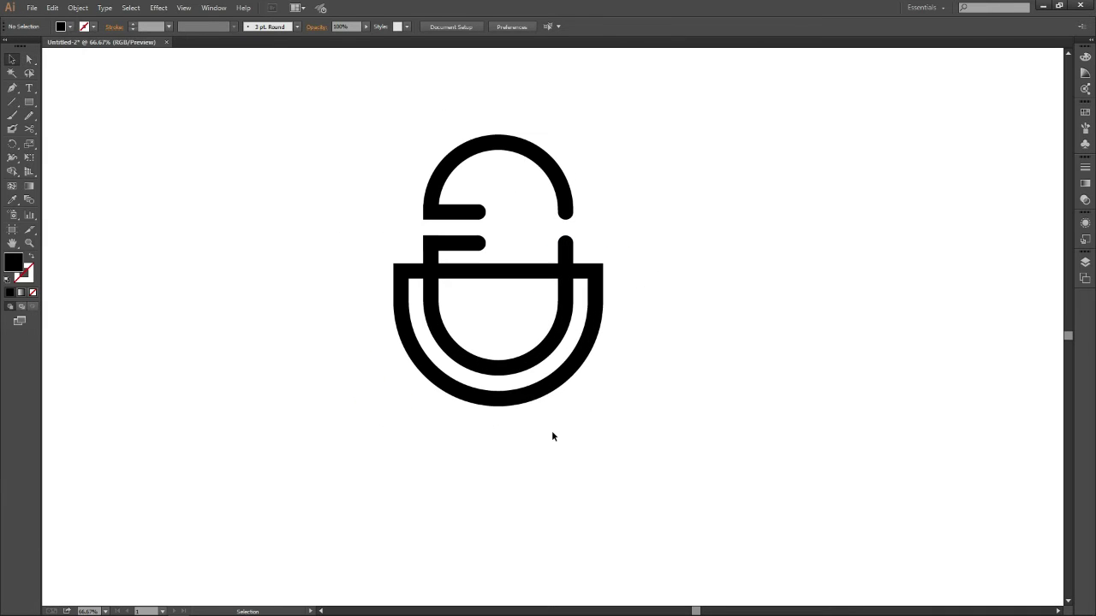
scroll(552, 431, "down", 2)
scroll(551, 431, "down", 1)
key("v")
left_click(12, 87)
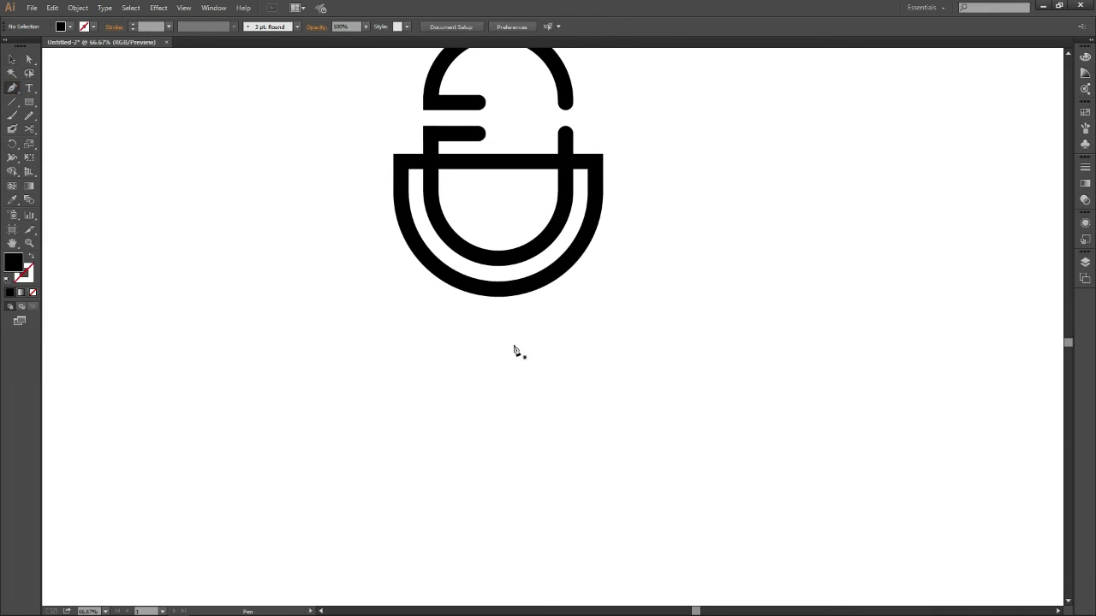
left_click(498, 290)
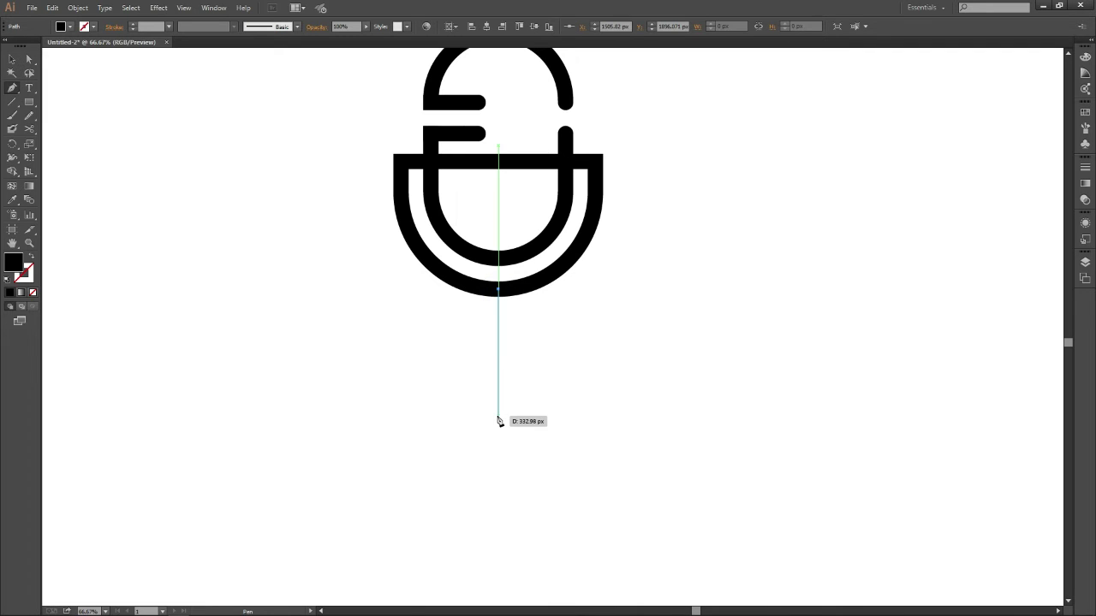
left_click(497, 417)
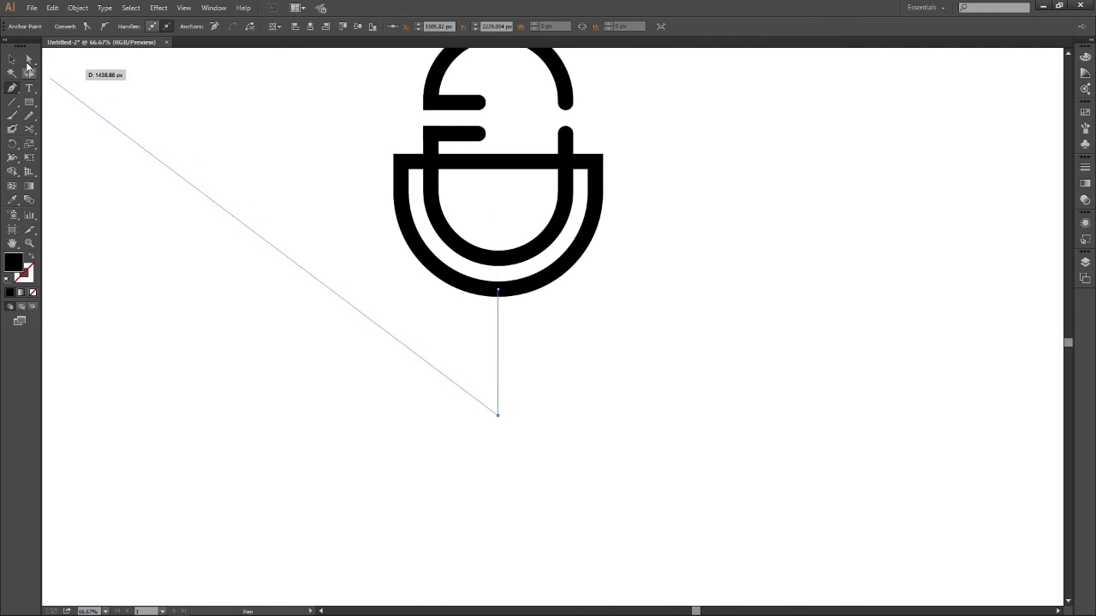
left_click(12, 59)
left_click(503, 325)
Give the stem no fill and a 40 pt stroke weight.
left_click(498, 334)
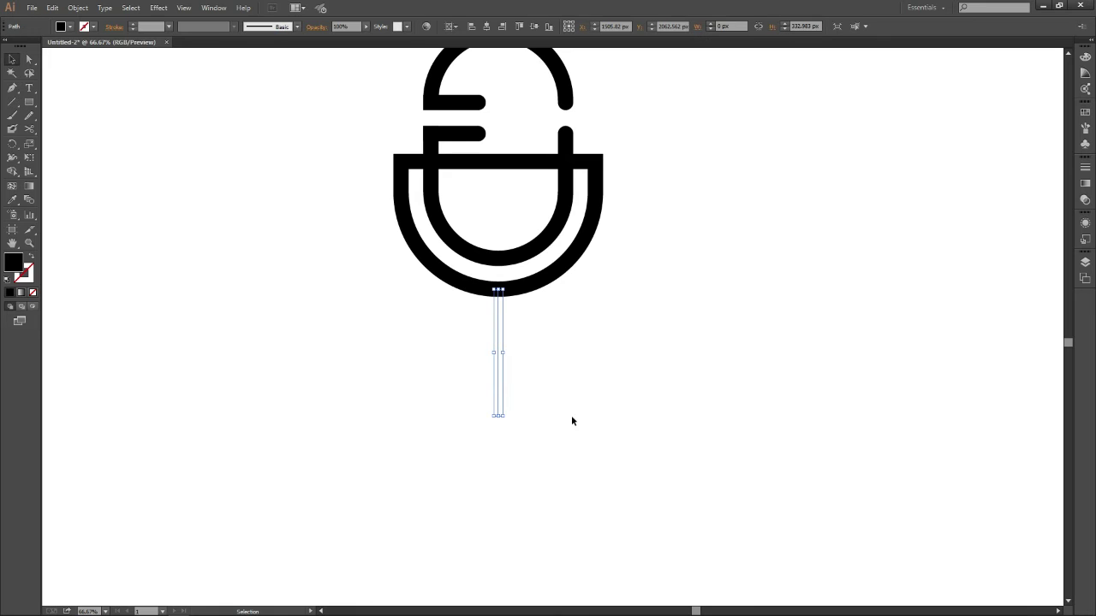
left_click(69, 27)
left_click(7, 46)
left_click(149, 23)
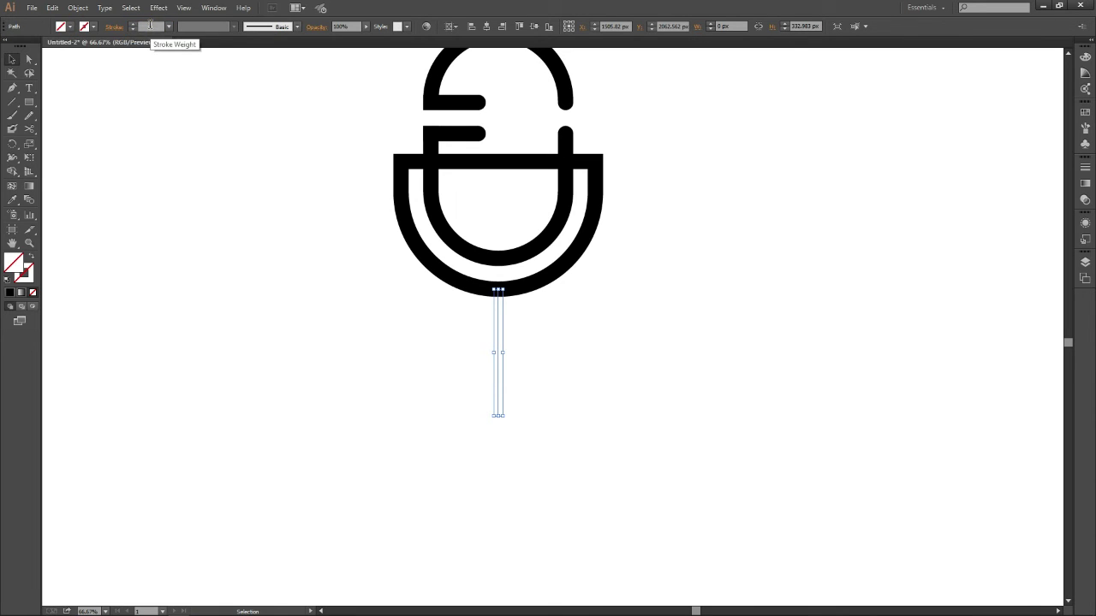
left_click(150, 24)
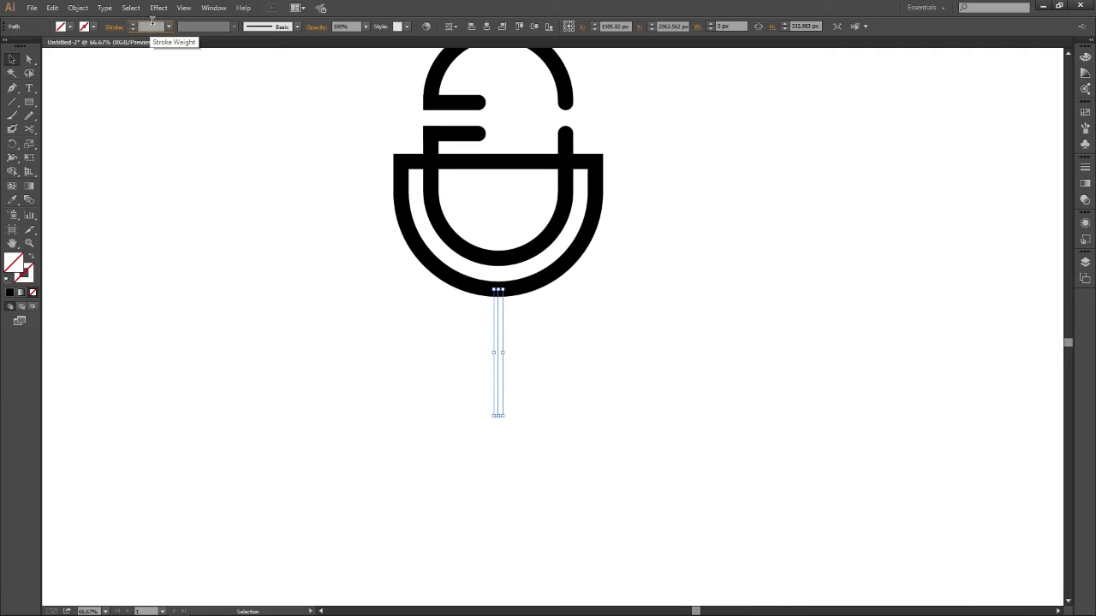
type("40")
key("Return")
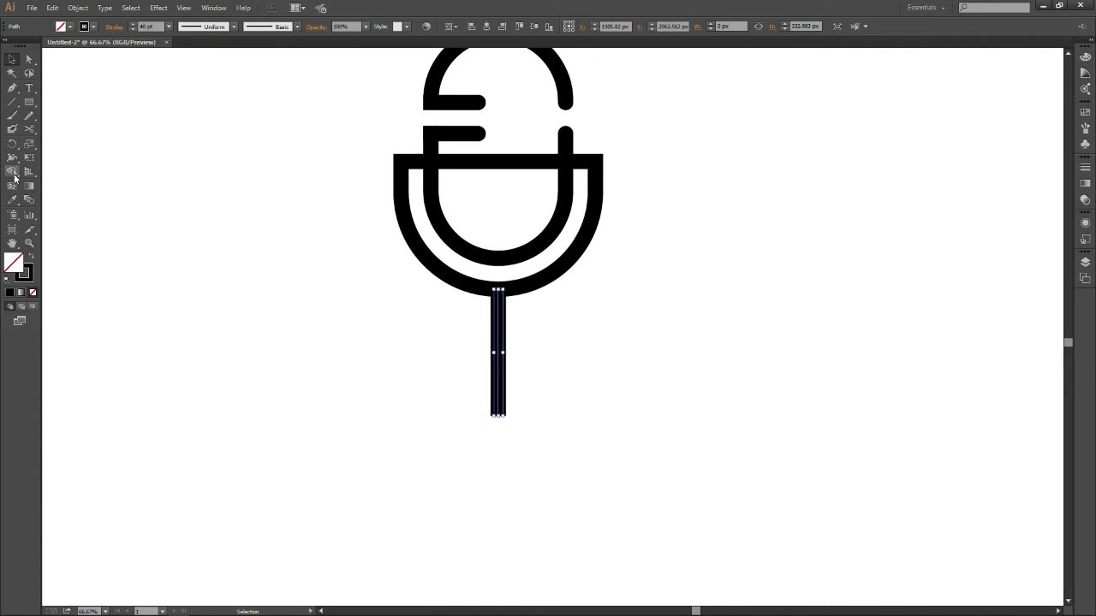
Make a 90° rotated copy of the stem and move it to the stem's bottom as the base bar.
double_click(10, 145)
left_click_drag(567, 244, 800, 267)
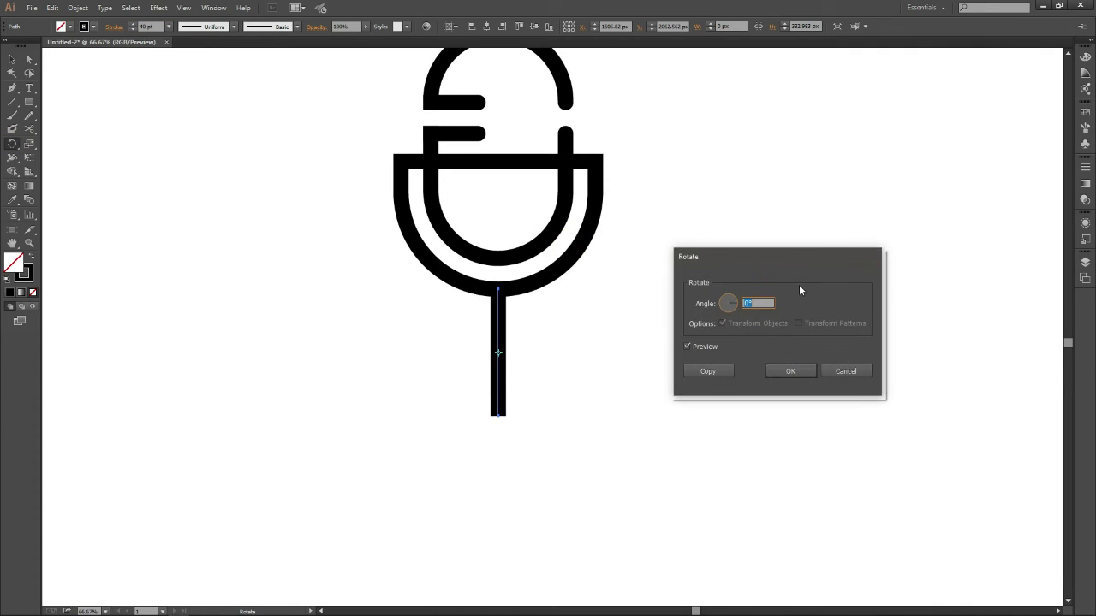
type("90")
left_click(708, 373)
left_click(16, 56)
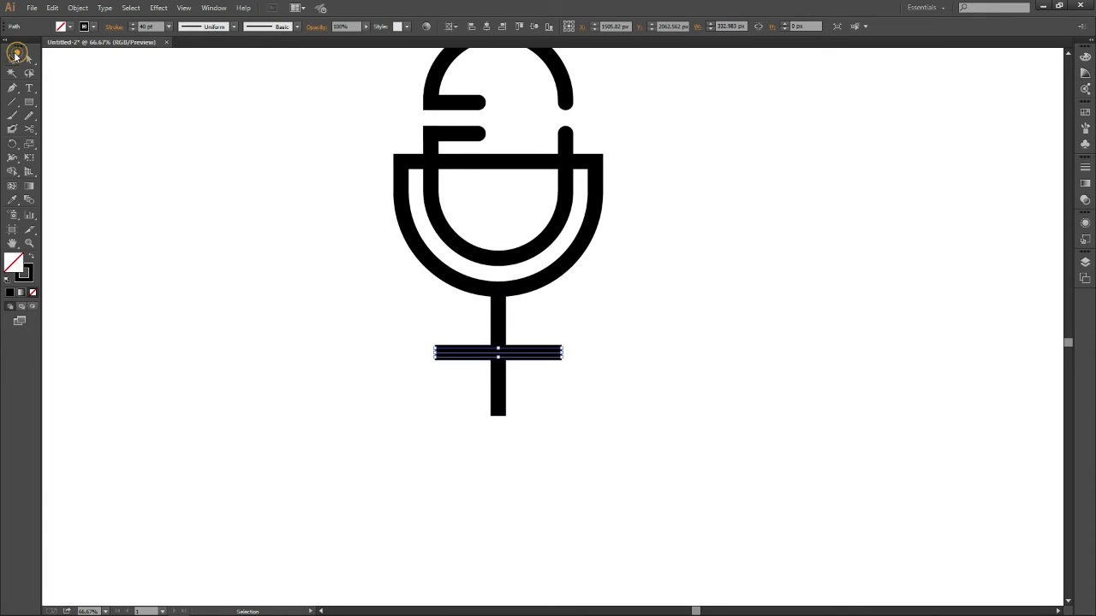
left_click(522, 386)
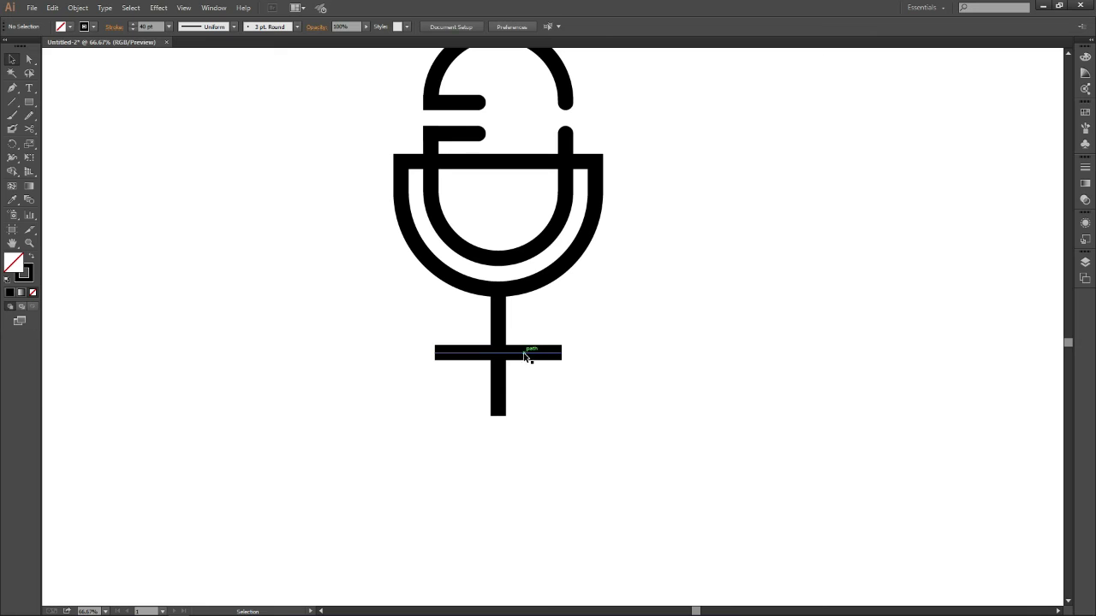
left_click_drag(526, 355, 524, 419)
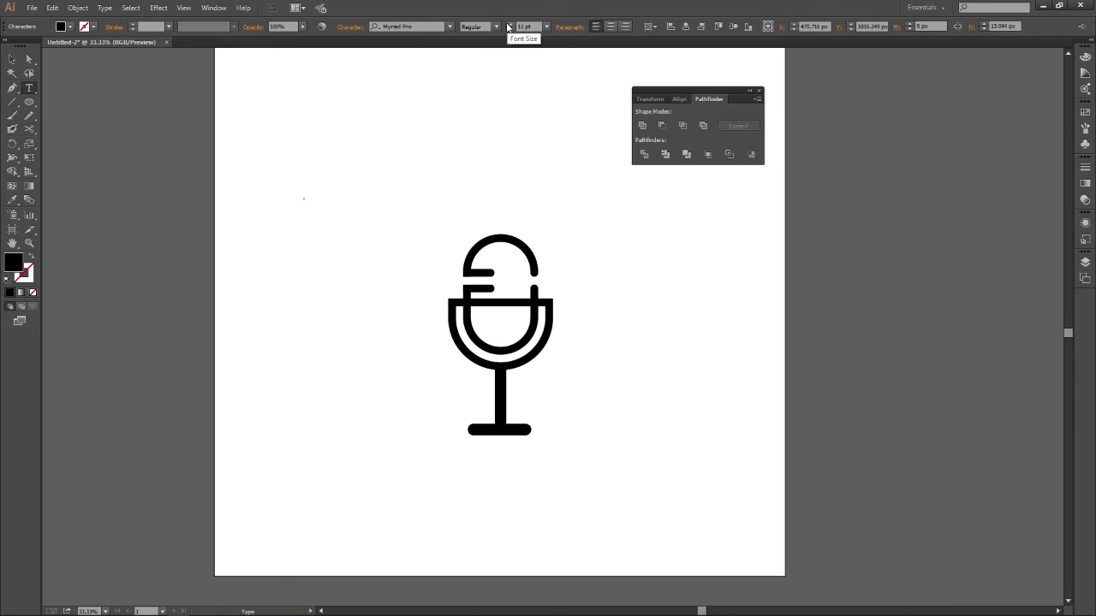
Type 'Wine Podcast' and 'Let's Talk and listen' at 120 pt, placing Wine Podcast below the microphone.
left_click(535, 26)
left_click(304, 198)
type("Wine Podcast")
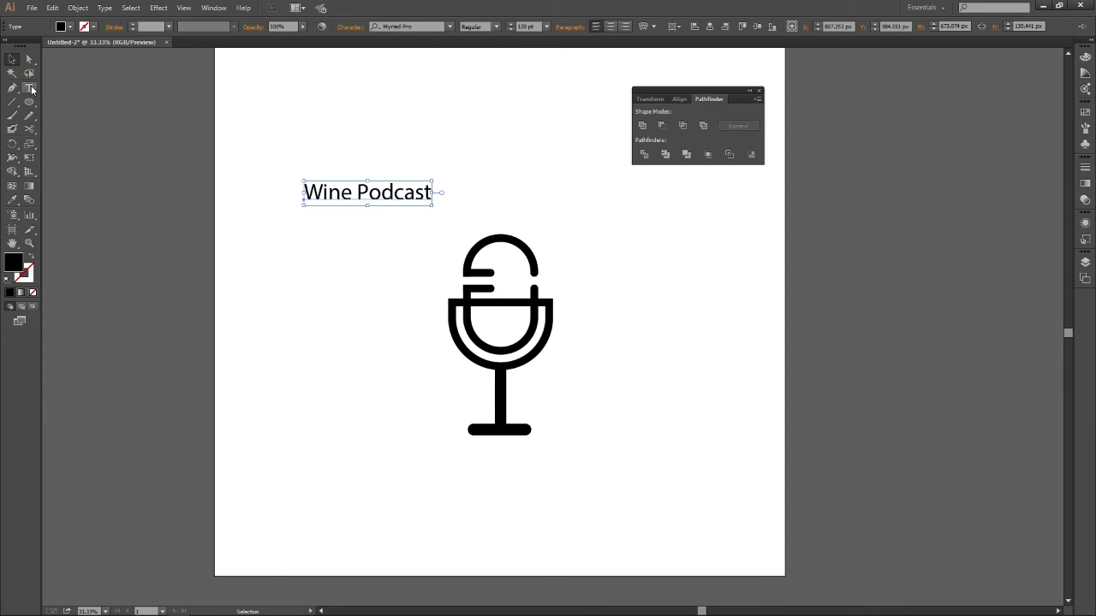
left_click(262, 251)
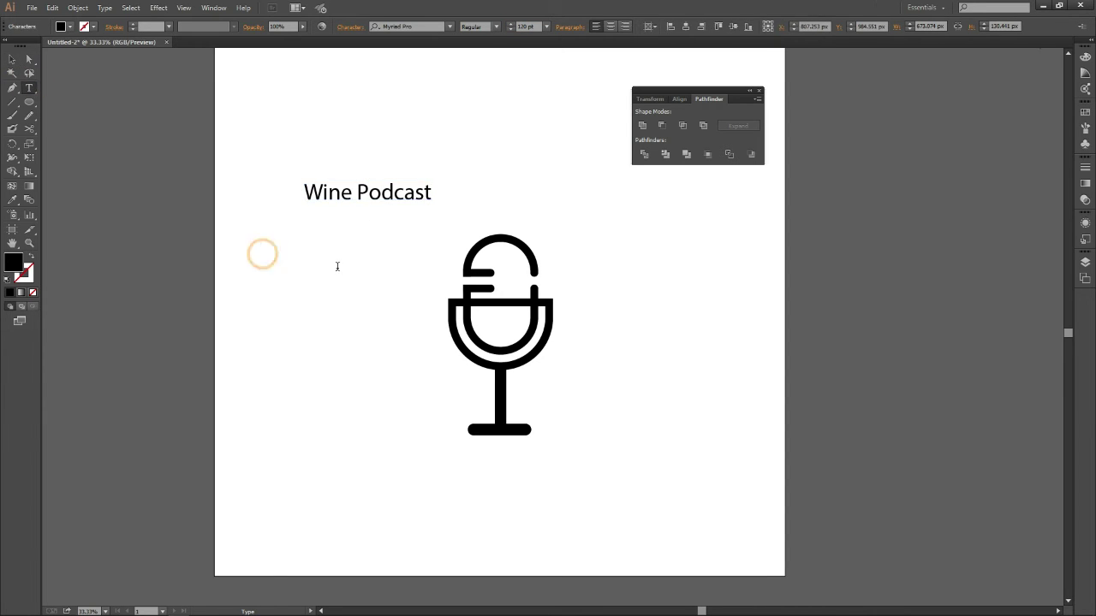
type("Let’s Talk and listen")
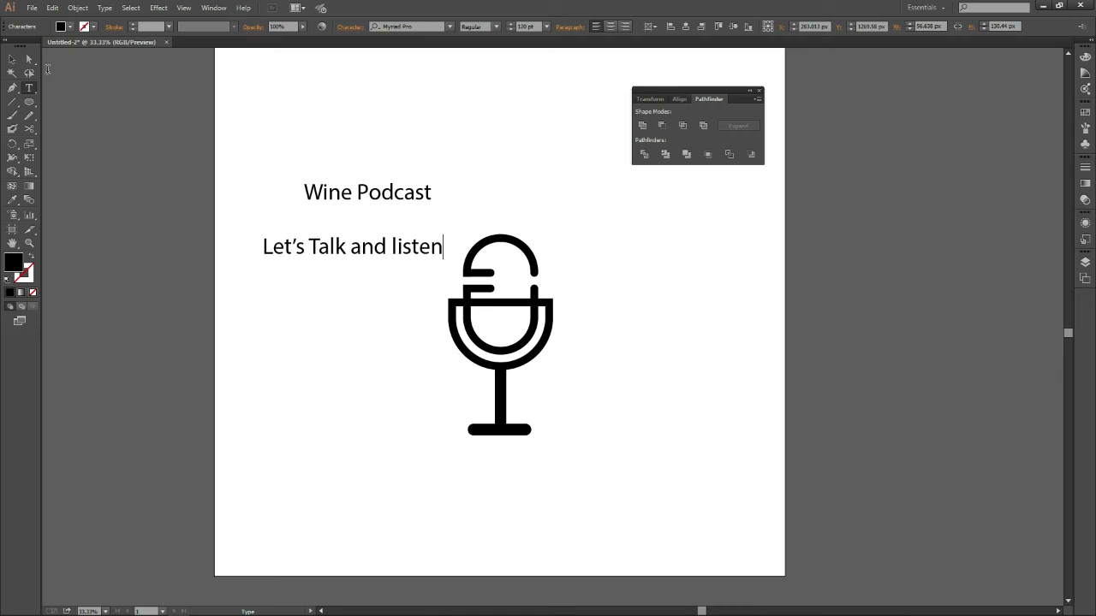
left_click(12, 58)
left_click_drag(386, 188, 520, 451)
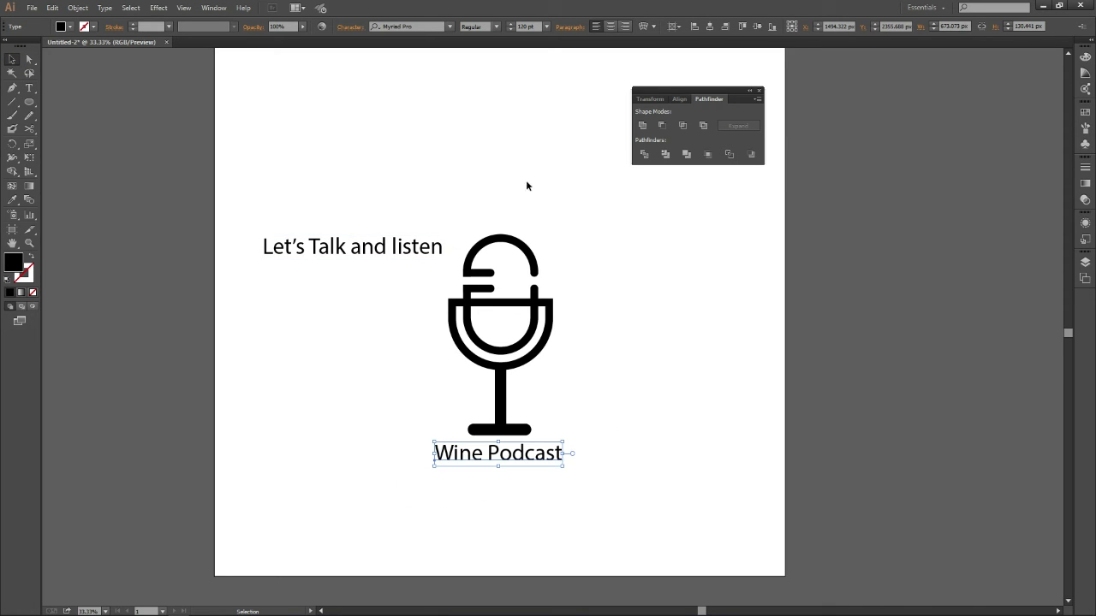
Change the Wine Podcast font to Bebas Neue.
left_click(440, 27)
key("BackSpace")
left_click(450, 26)
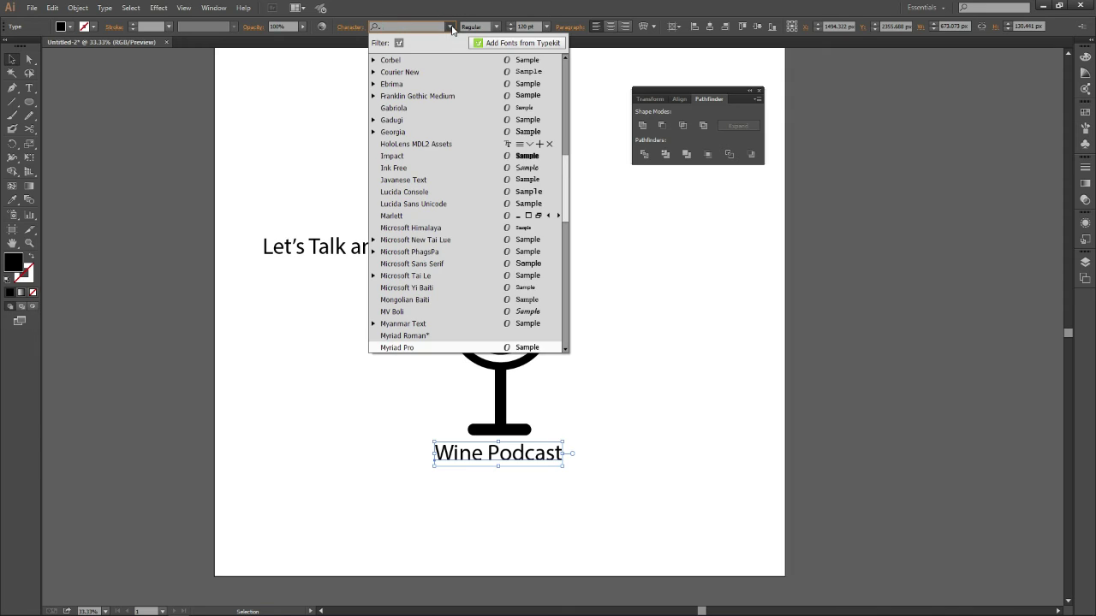
scroll(482, 187, "up", 2)
scroll(482, 189, "up", 3)
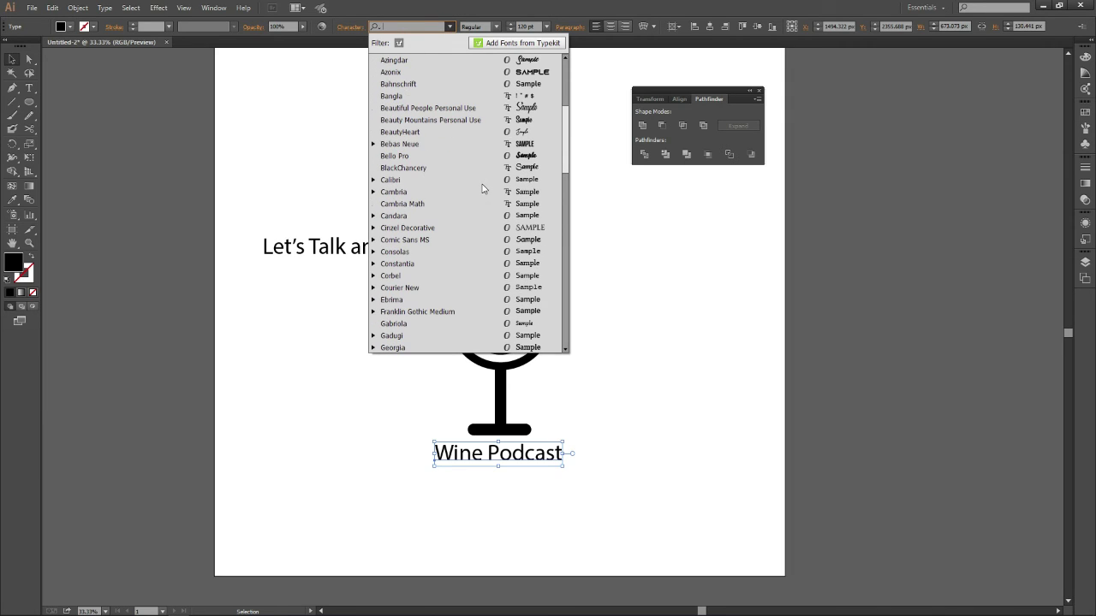
left_click(495, 144)
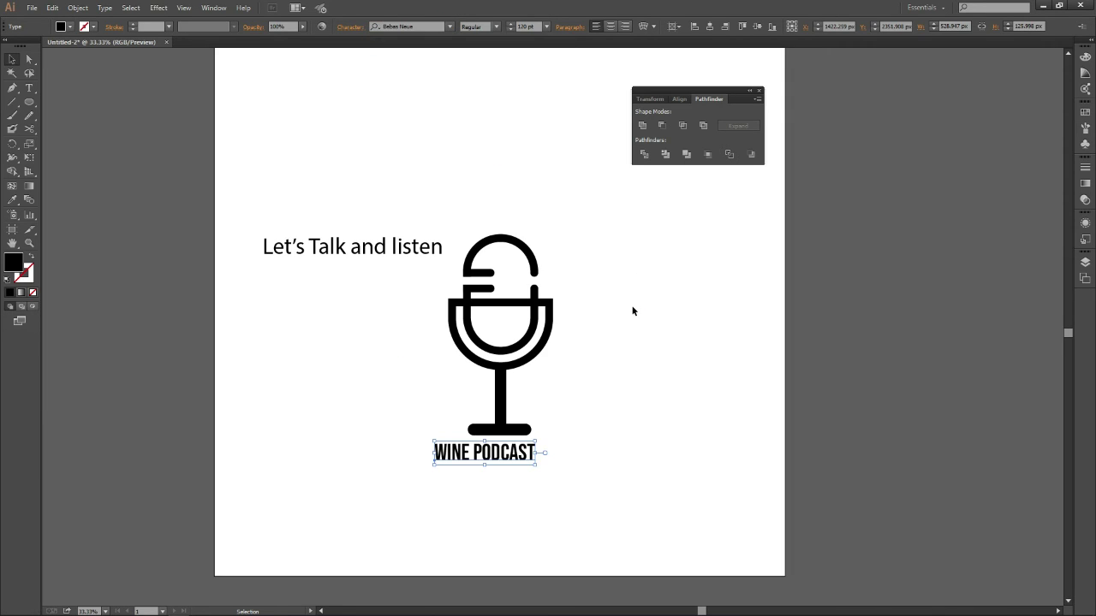
Position WINE PODCAST under the base and set the tagline directly beneath it.
left_click_drag(534, 460, 557, 477)
scroll(557, 477, "down", 1)
key("ctrl+shift+a")
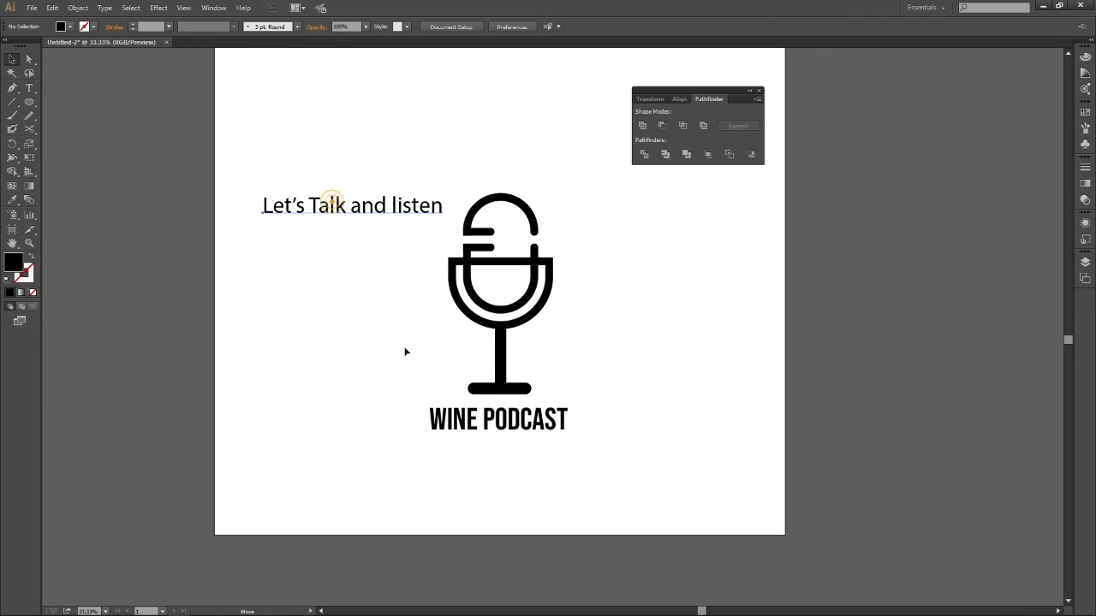
left_click_drag(332, 202, 490, 445)
scroll(514, 30, "down", 4)
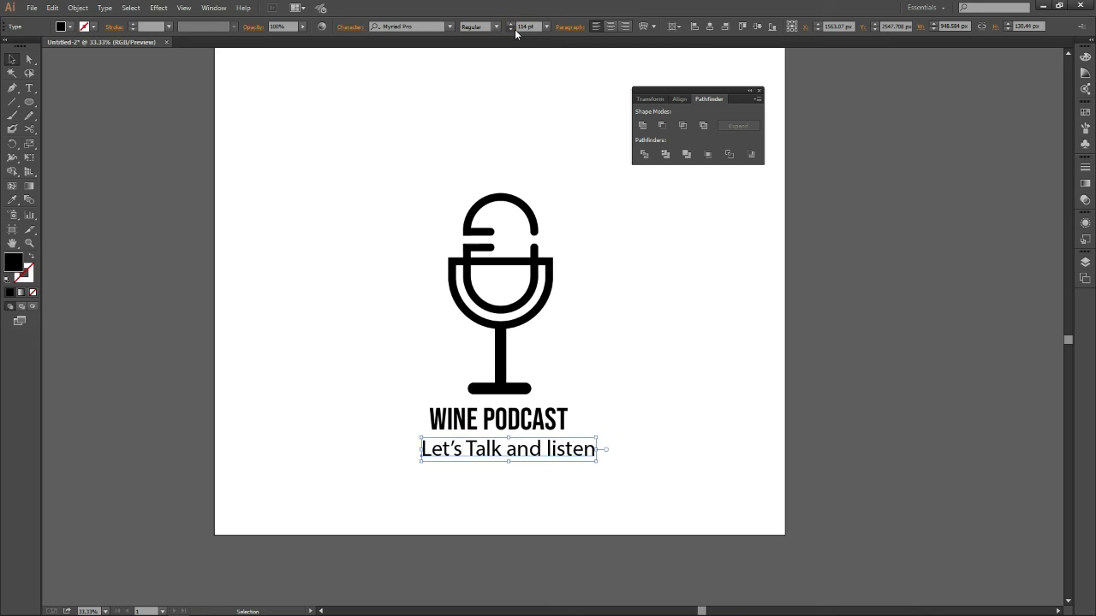
scroll(515, 30, "down", 7)
scroll(514, 29, "down", 10)
left_click(494, 451)
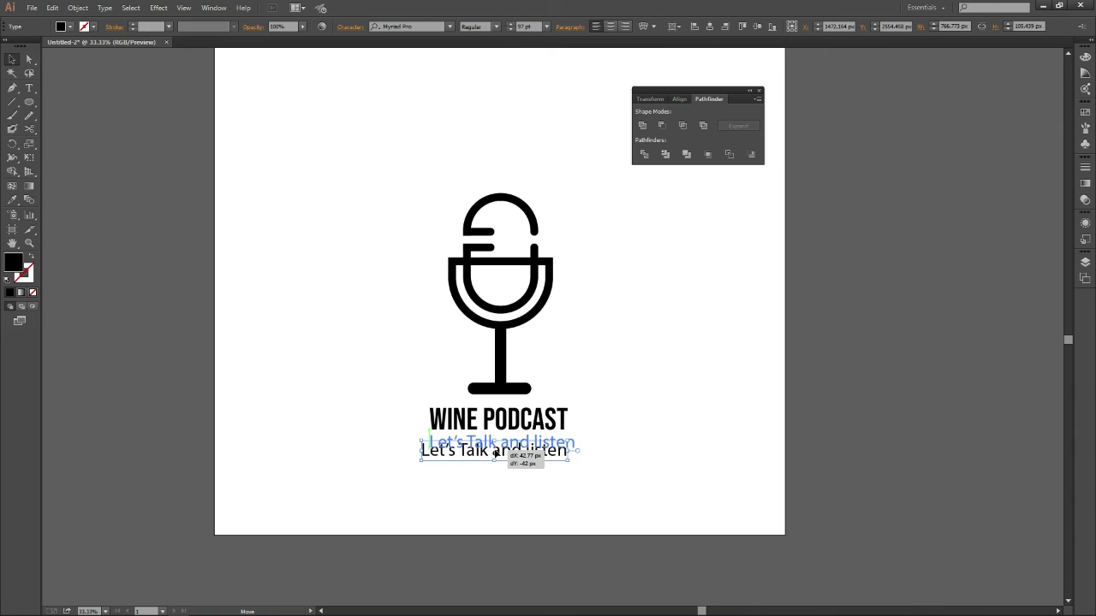
left_click_drag(494, 451, 502, 443)
scroll(511, 34, "down", 4)
scroll(511, 34, "down", 3)
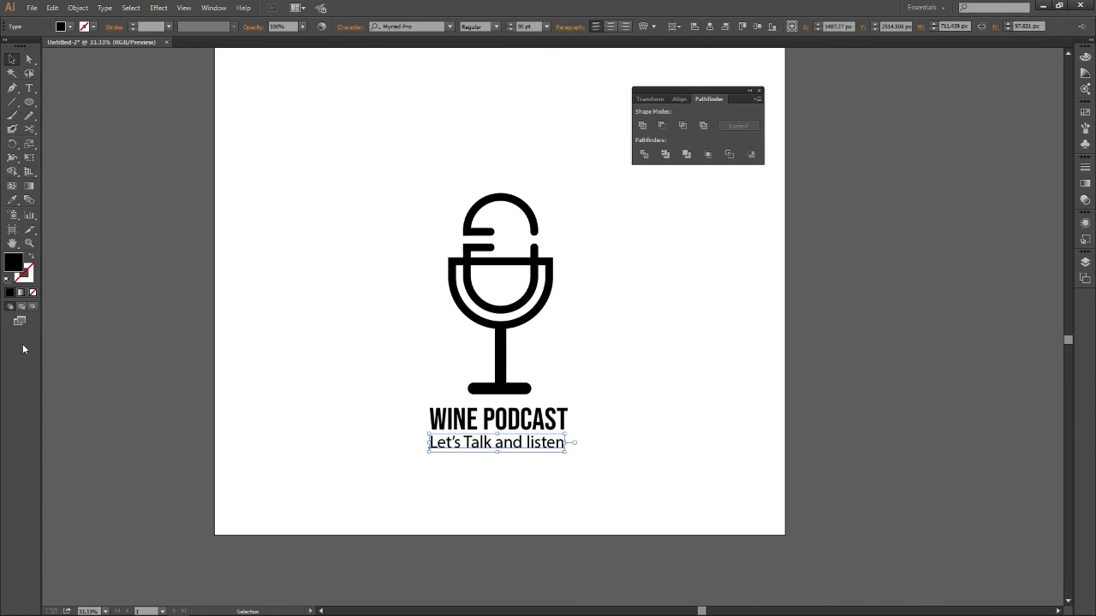
Show rulers and place vertical guides at WINE PODCAST's left and right edges.
key("ctrl+r")
left_click_drag(47, 436, 430, 487)
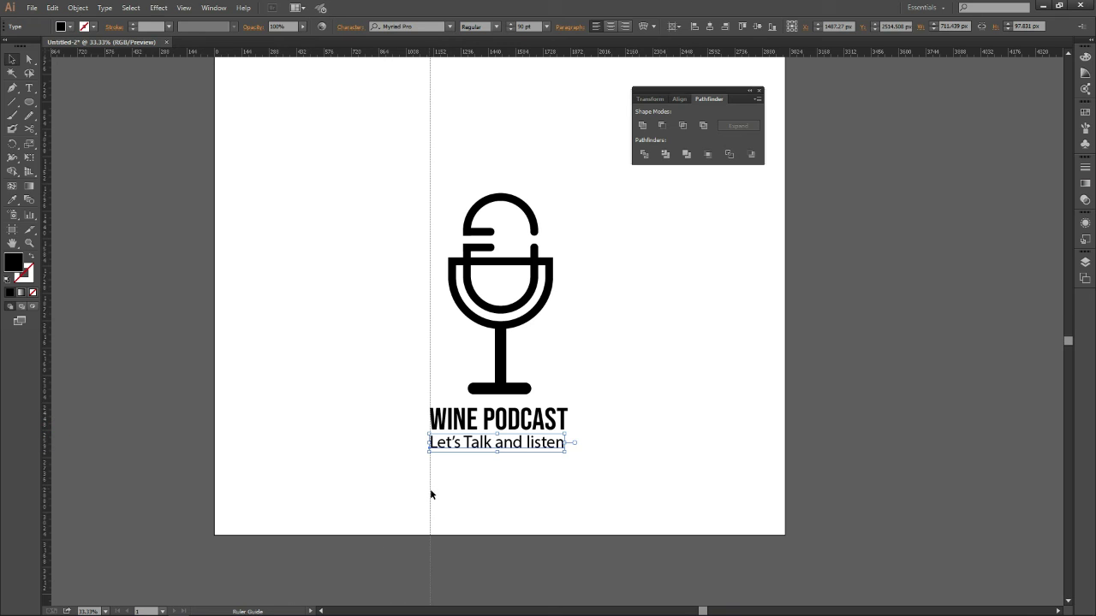
mouse_move(47, 480)
left_mouse_down()
mouse_move(577, 529)
mouse_move(566, 531)
left_mouse_up()
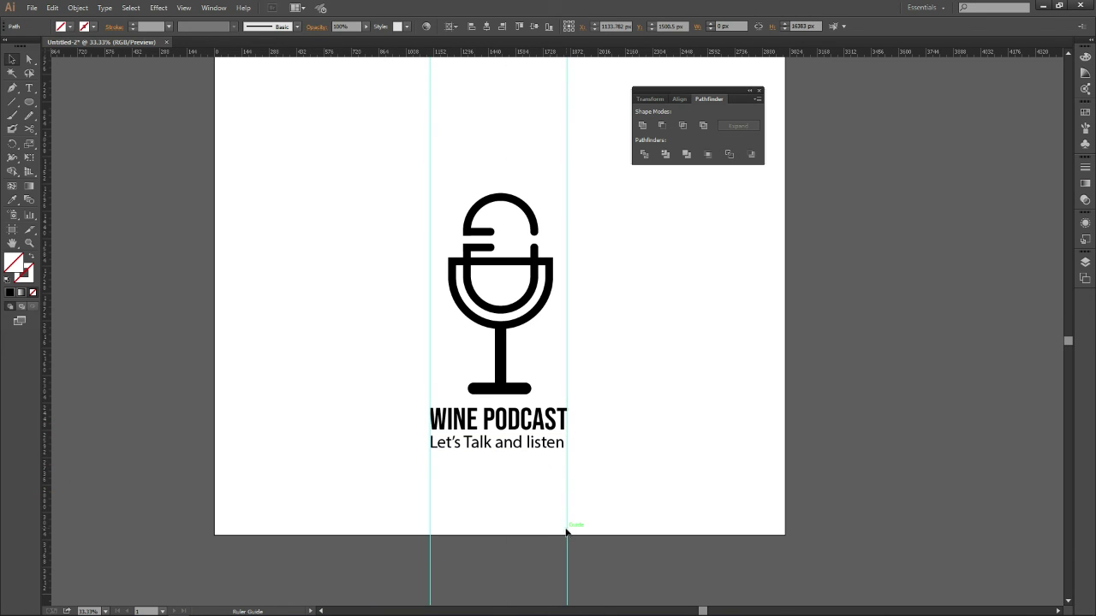
Set the tagline font to Arial and try converting it to lowercase with Change Case.
left_click(531, 443)
left_click(448, 26)
scroll(446, 152, "up", 1)
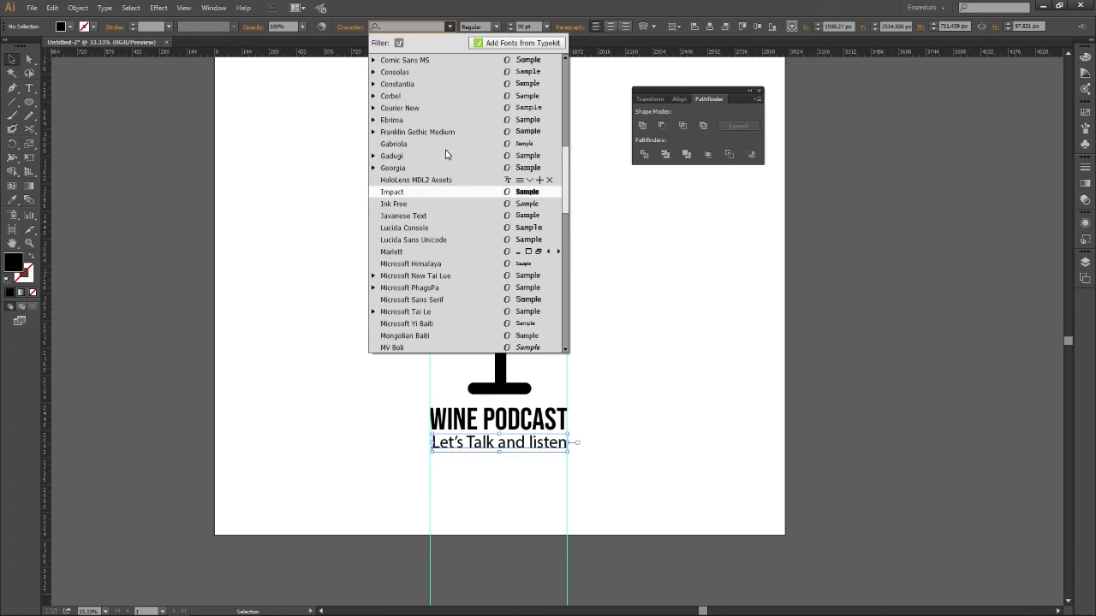
scroll(445, 151, "up", 2)
scroll(445, 151, "up", 1)
scroll(459, 121, "up", 2)
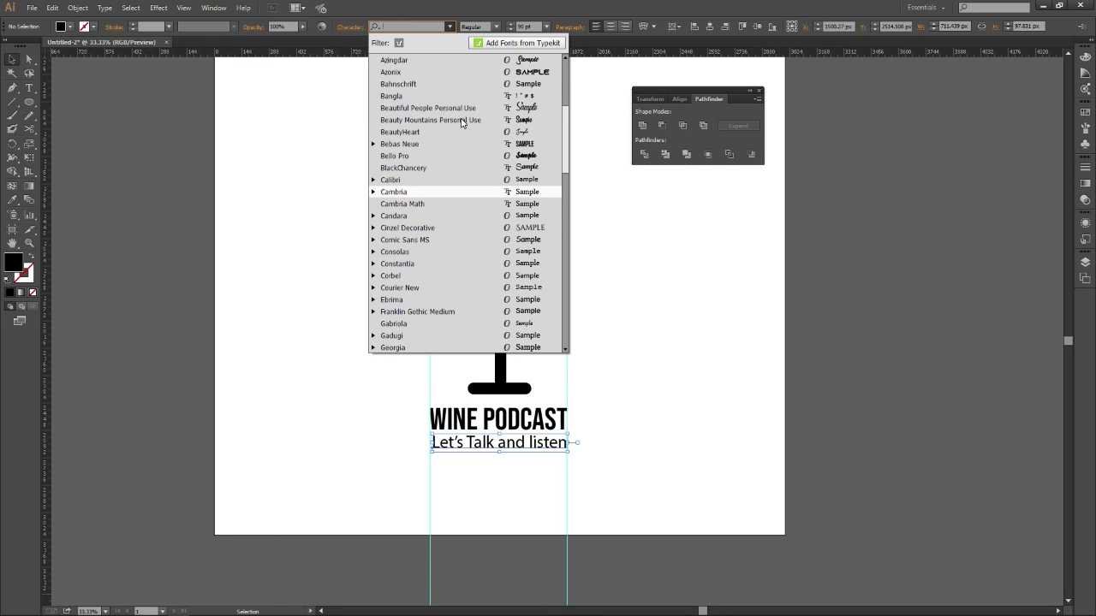
scroll(460, 122, "up", 1)
scroll(460, 125, "up", 2)
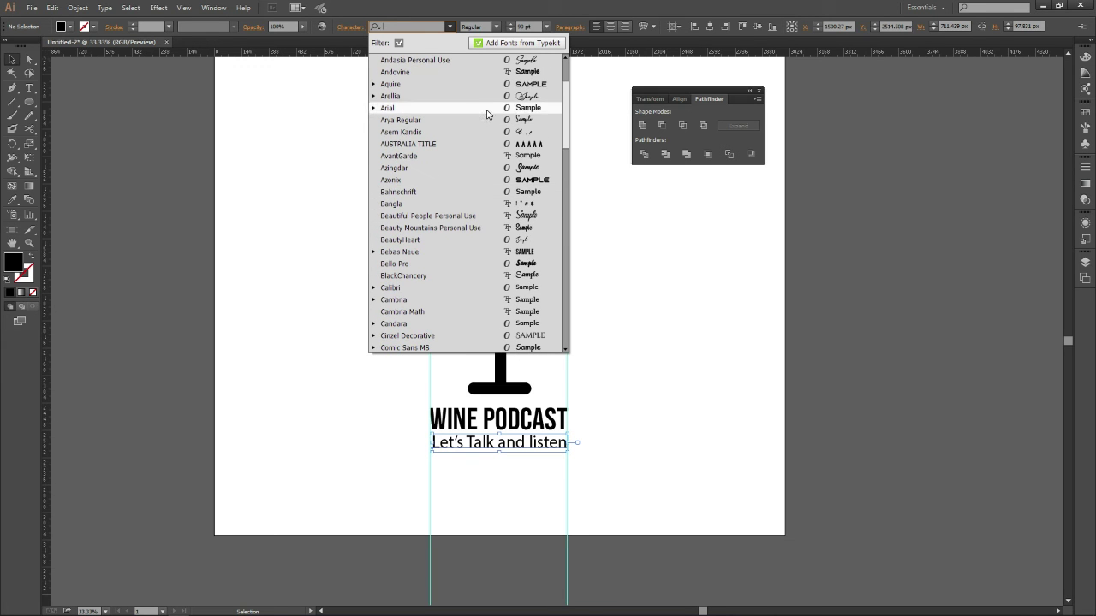
left_click(486, 110)
left_click(104, 8)
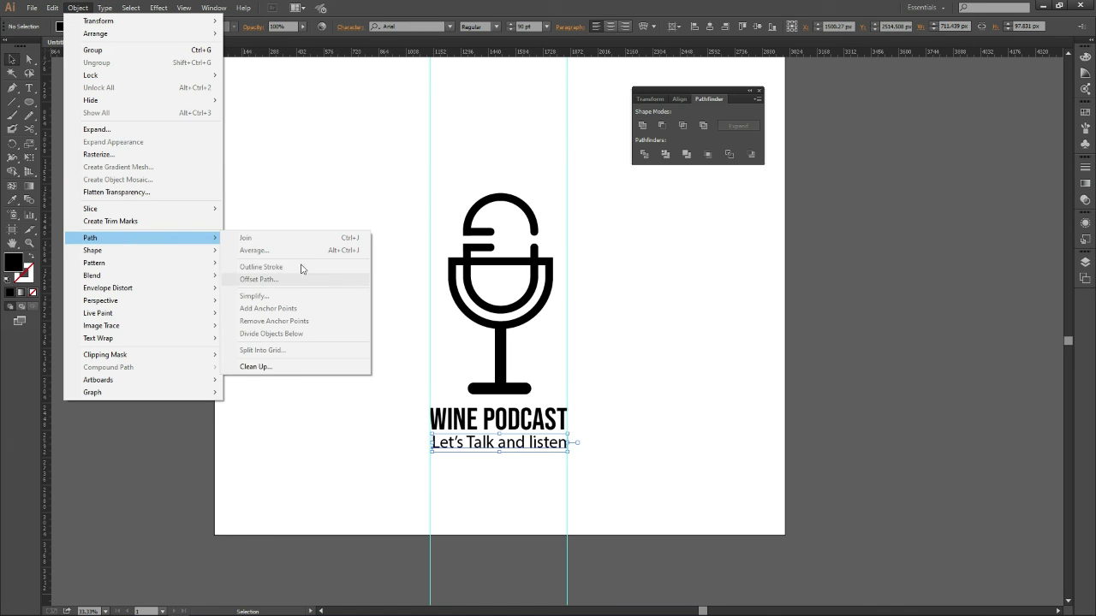
mouse_move(132, 171)
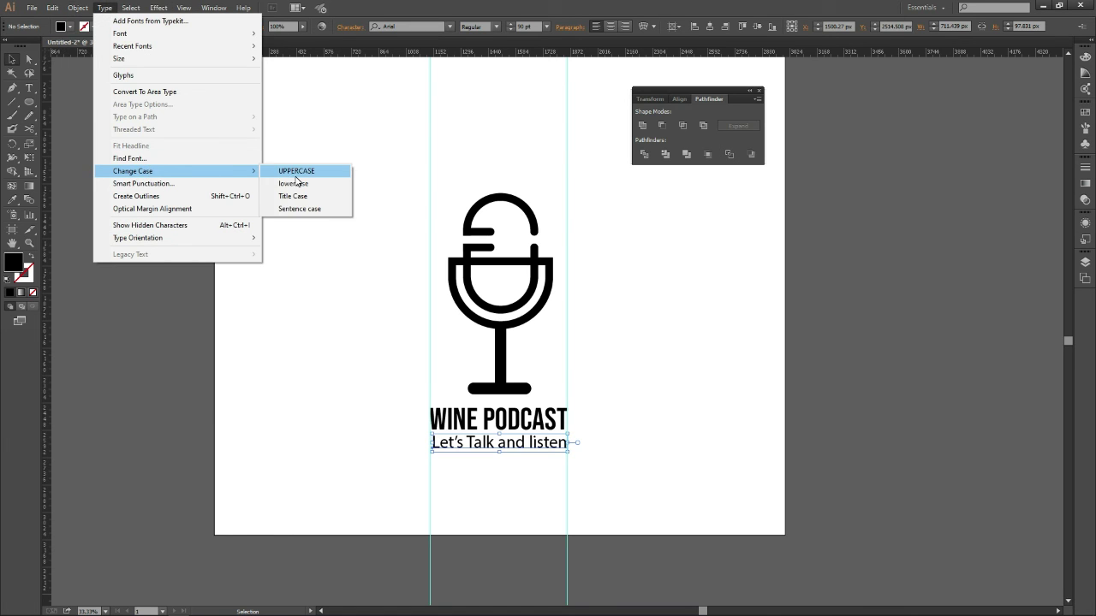
left_click(295, 180)
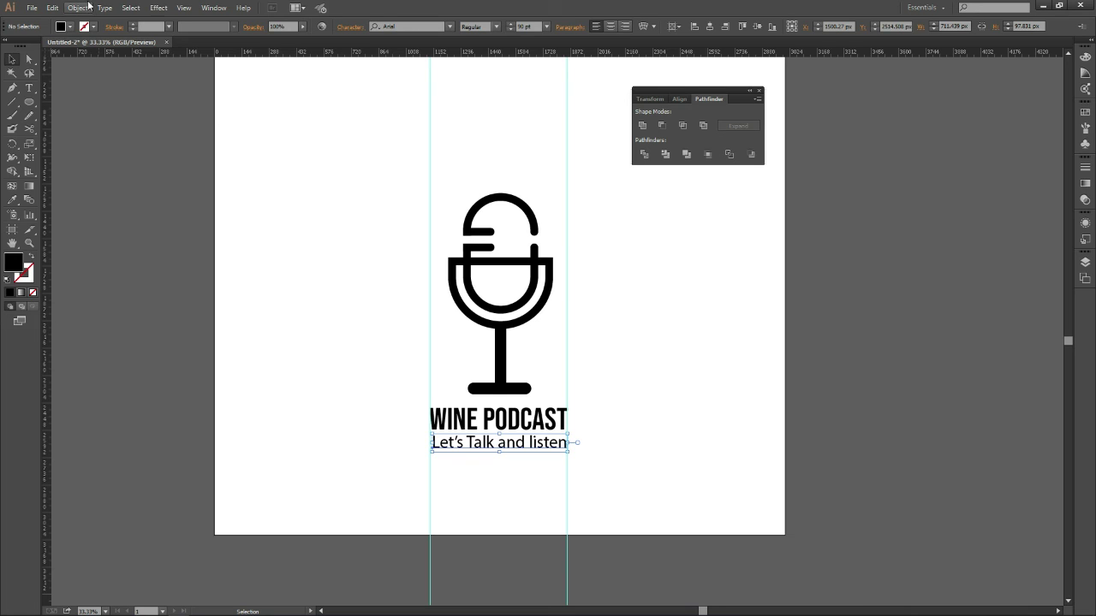
Delete both vertical guides.
left_click(252, 254)
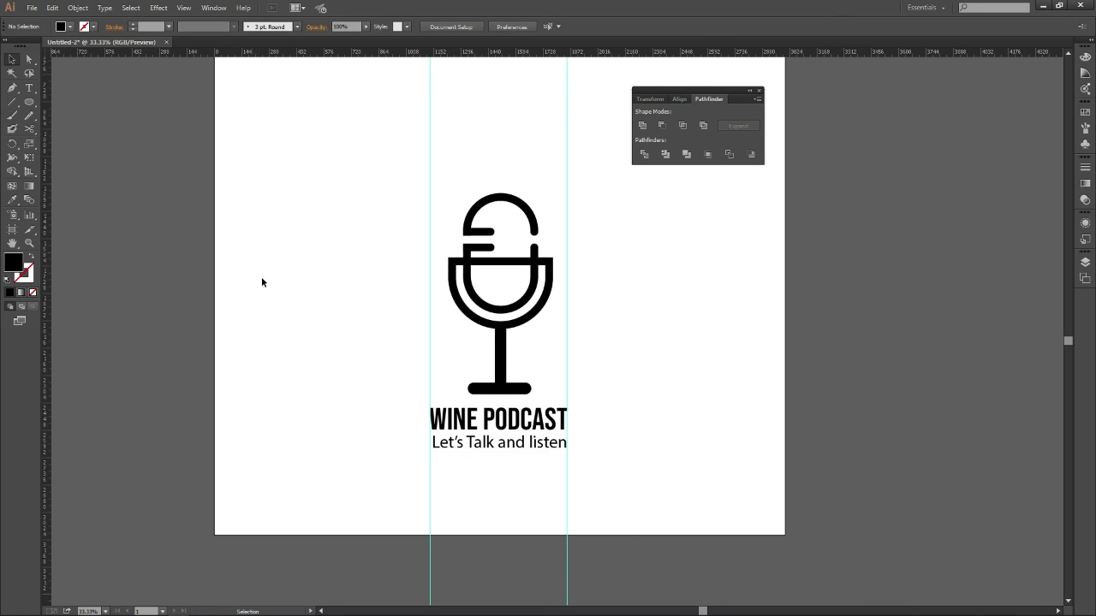
left_click_drag(411, 556, 624, 538)
key("Delete")
Convert both text lines to outlines.
left_click_drag(400, 428, 545, 465)
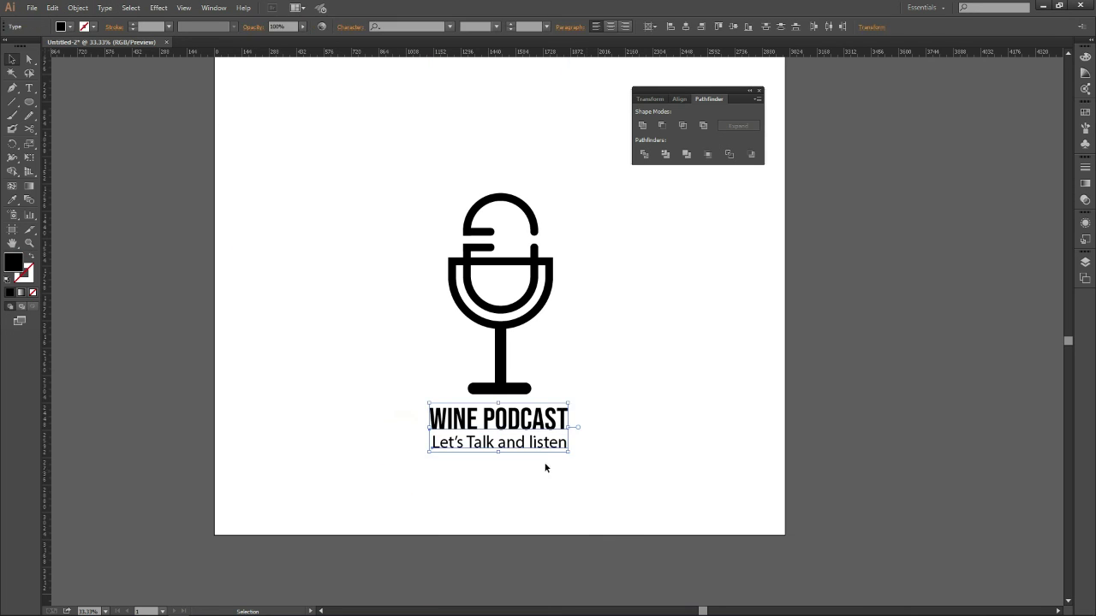
right_click(524, 433)
left_click(567, 509)
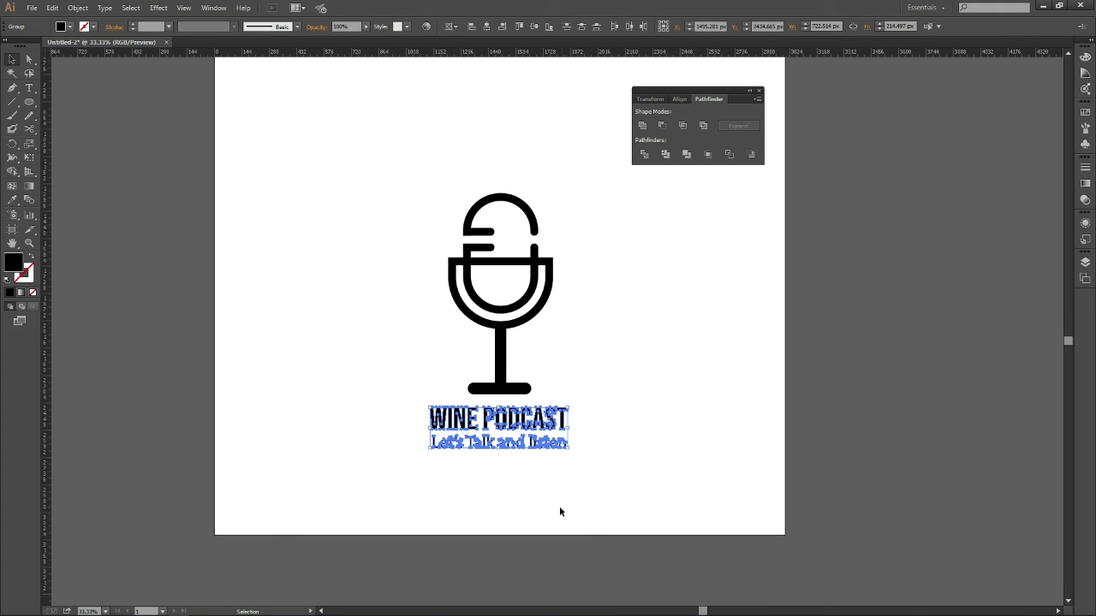
left_click(510, 501)
Select the microphone paths and merge them with Pathfinder Unite.
left_click_drag(386, 420, 715, 485)
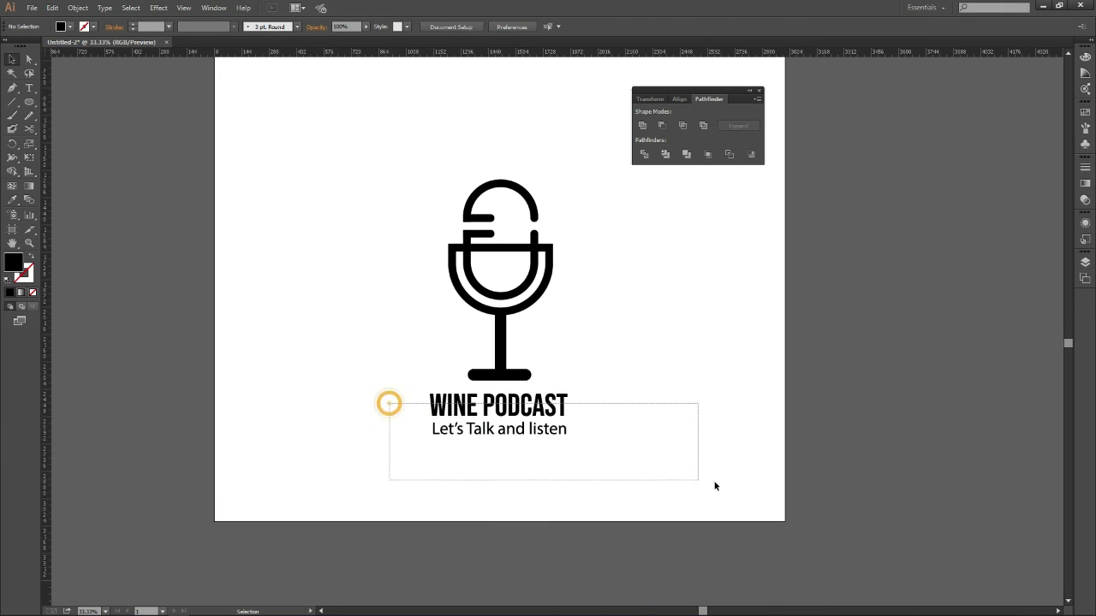
left_click_drag(402, 171, 615, 380)
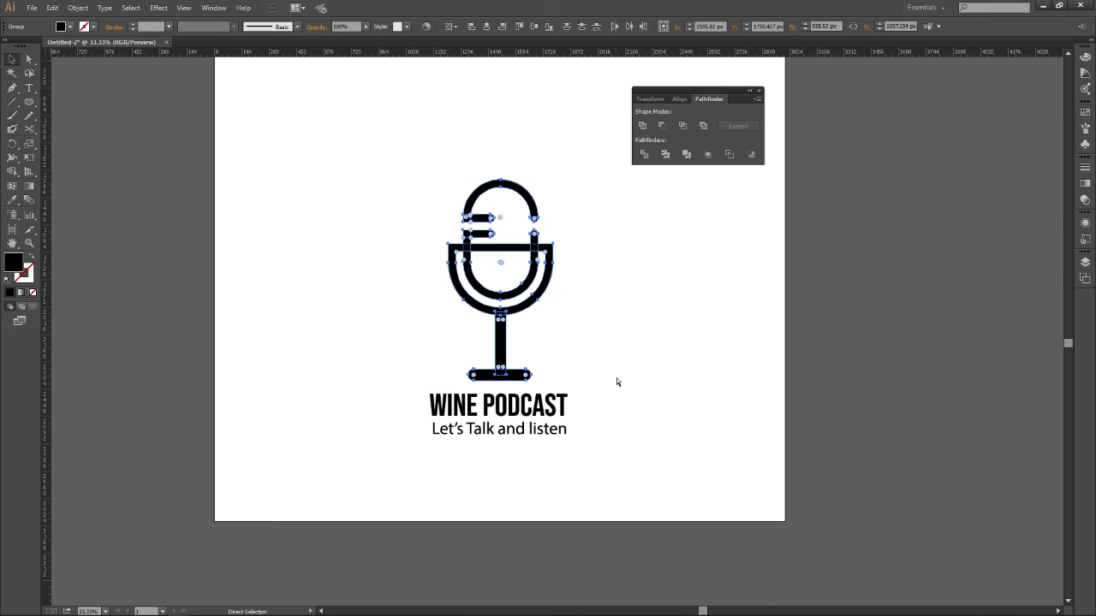
left_click(519, 402)
left_click(505, 359, "shift")
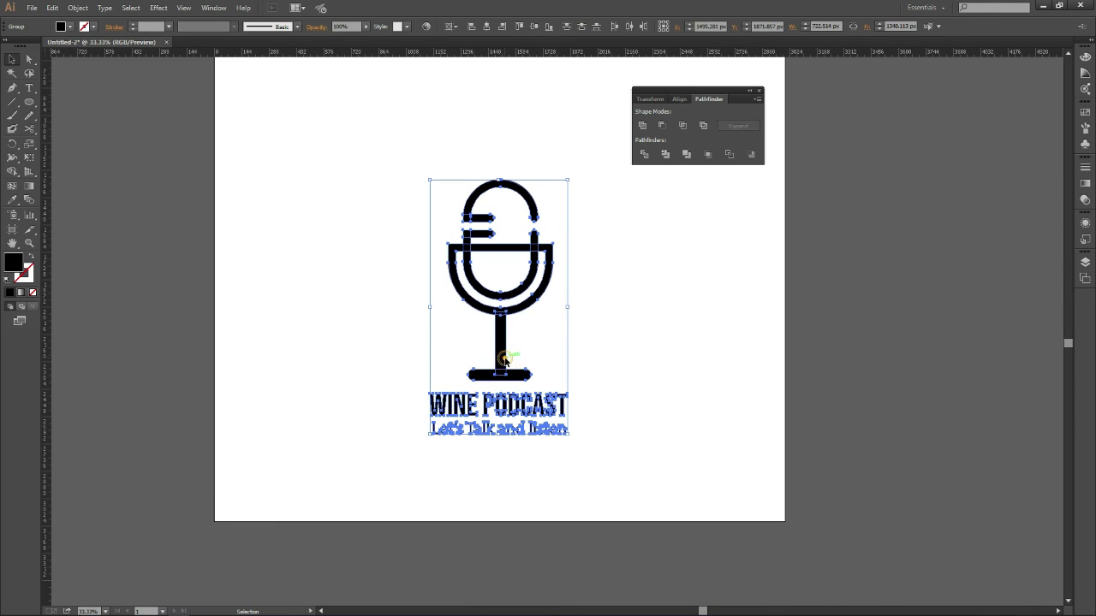
left_click(642, 126)
left_click(676, 101)
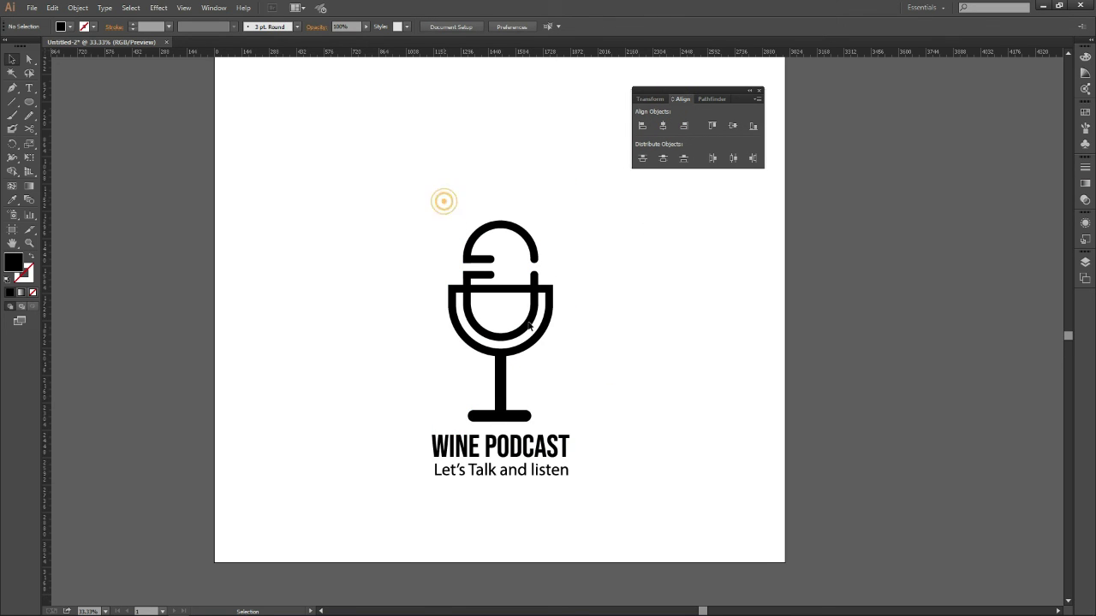
Unite the microphone paths into a single shape with Pathfinder.
left_click_drag(443, 201, 613, 420)
left_click(707, 99)
left_click(646, 127)
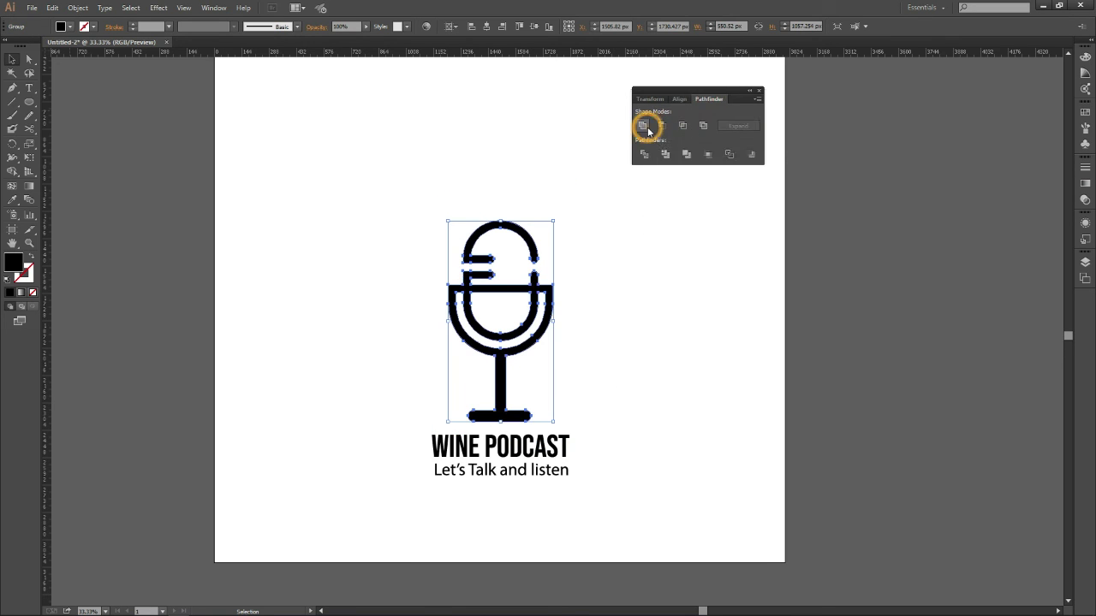
left_click(636, 286)
Select the microphone and text and centre them horizontally and vertically on the artboard.
left_click_drag(402, 437, 666, 521)
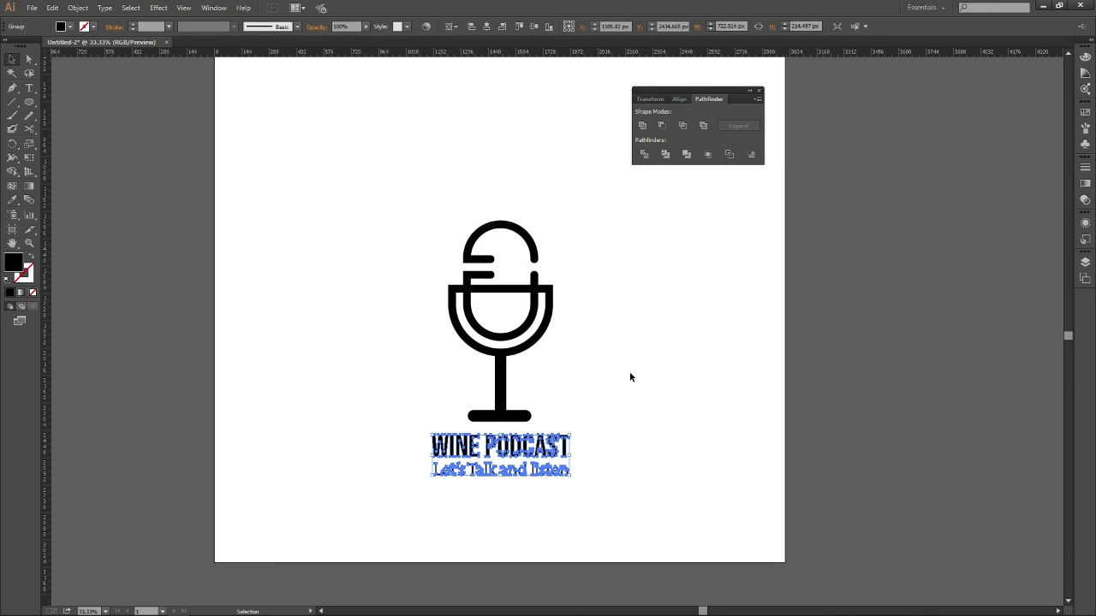
left_click(633, 477)
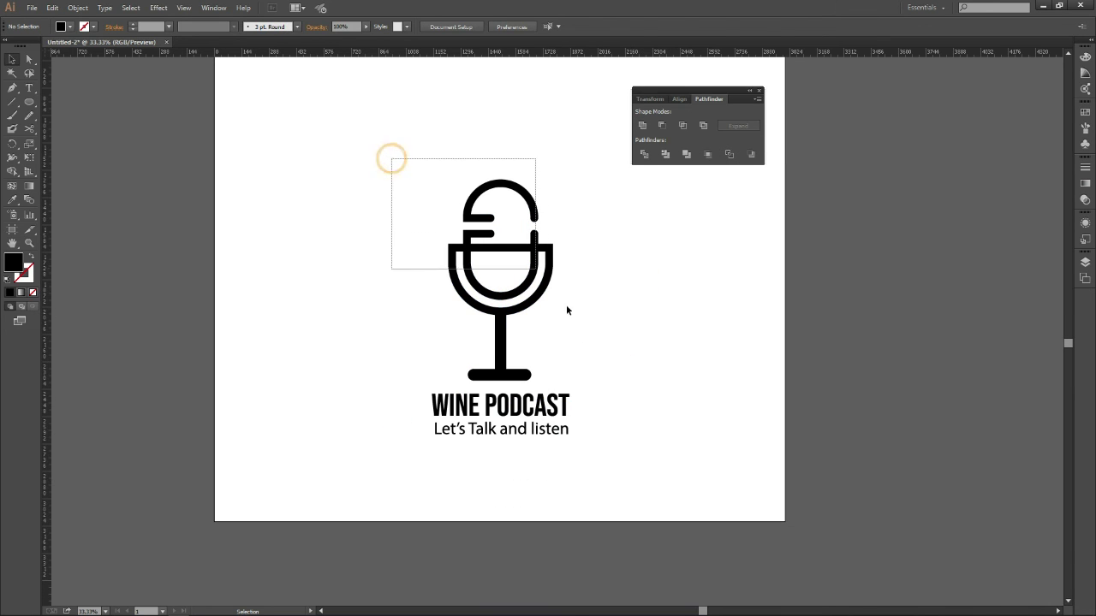
left_click_drag(390, 158, 620, 447)
left_click(680, 99)
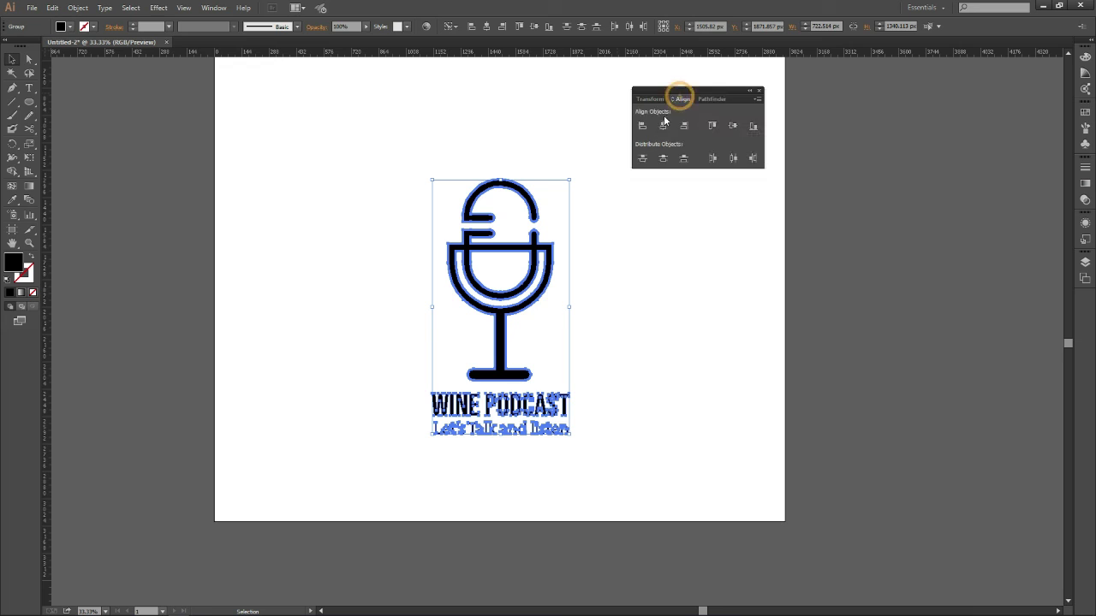
key("ctrl+z")
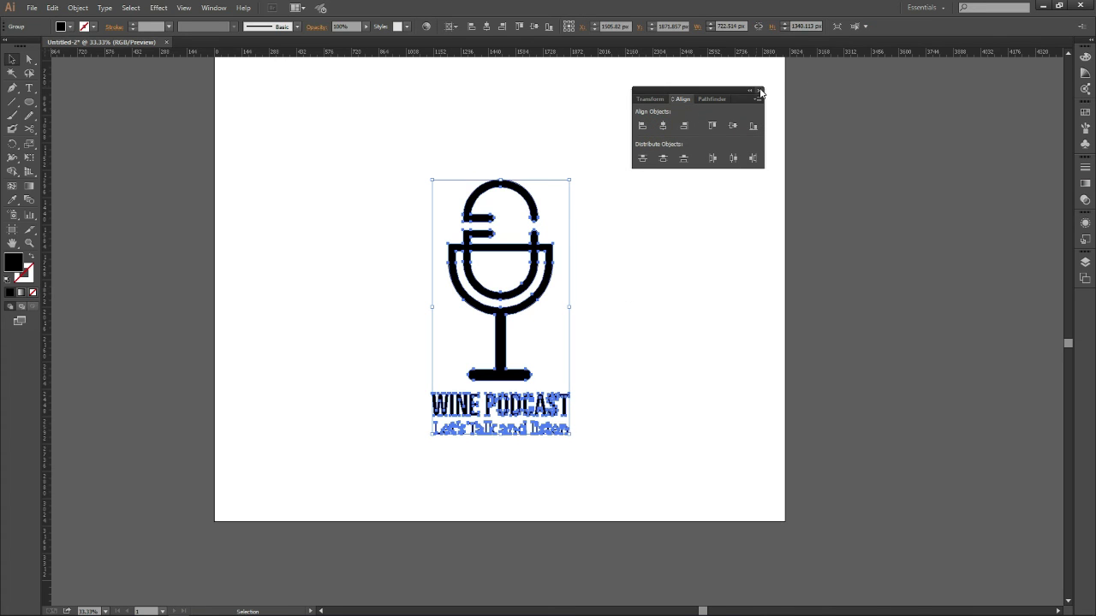
left_click(759, 90)
left_click(486, 25)
left_click(534, 27)
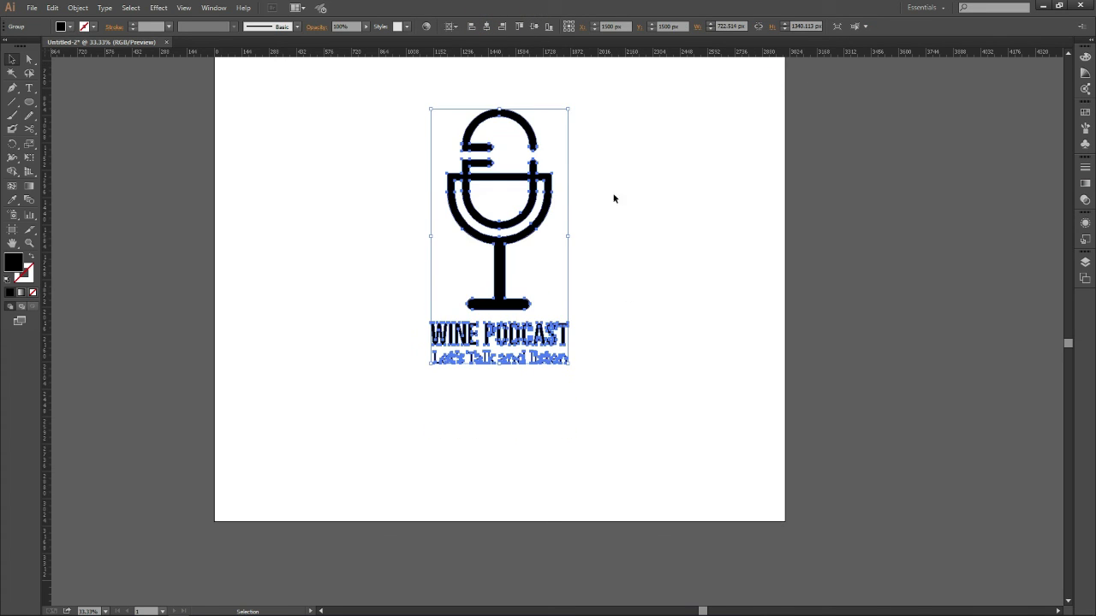
left_click(625, 238)
scroll(625, 240, "down", 2)
scroll(634, 290, "up", 1)
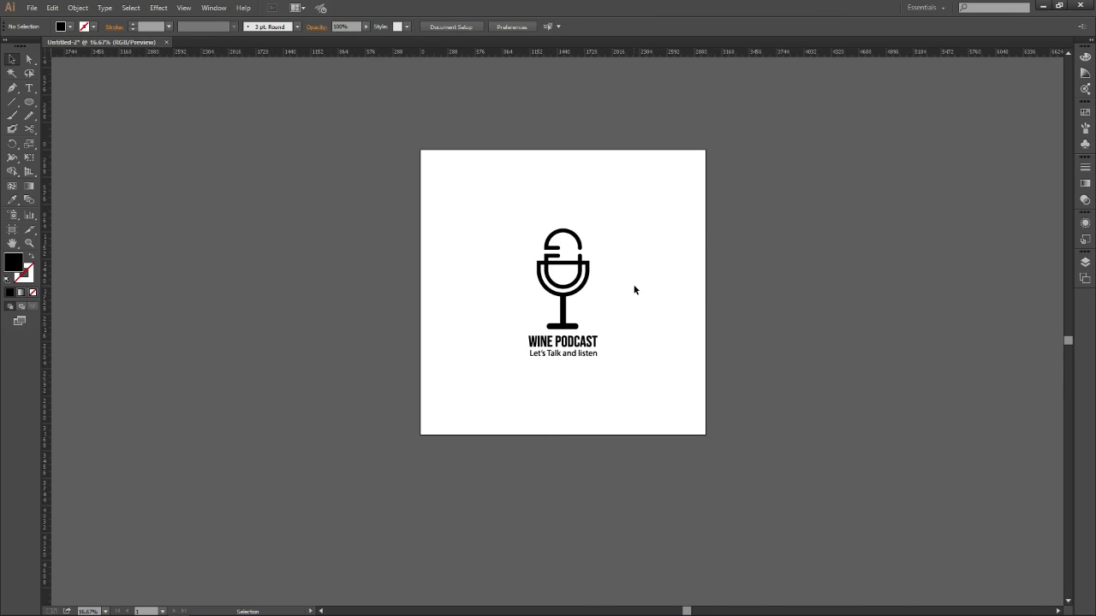